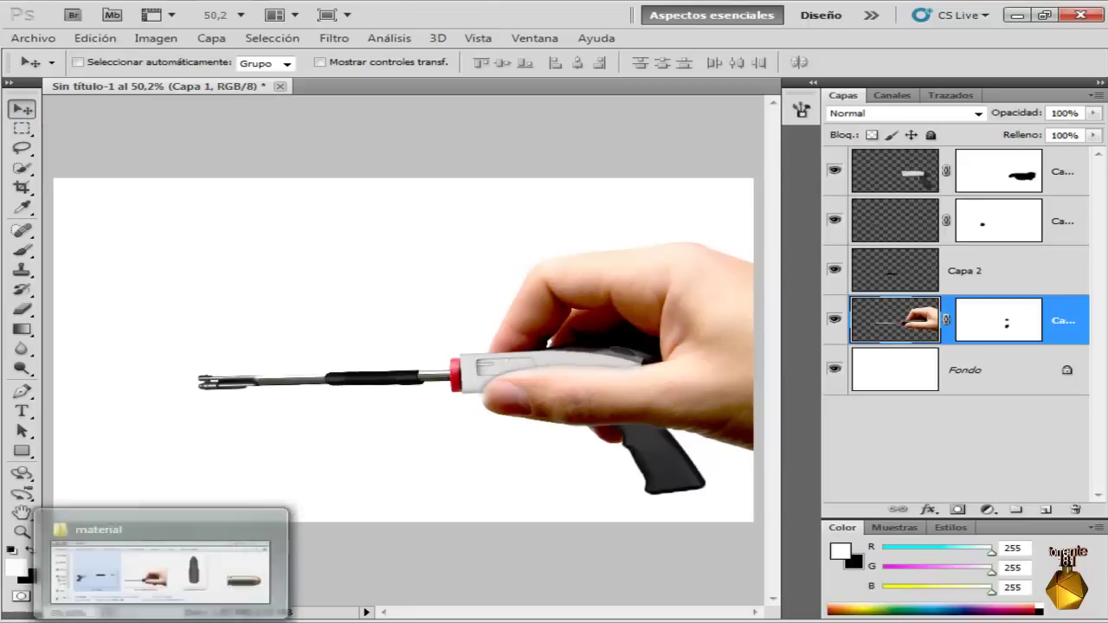
Bring the 'material' source-image folder in front of the Photoshop composite.
{"action": "left_click", "coordinate": [111, 566]}
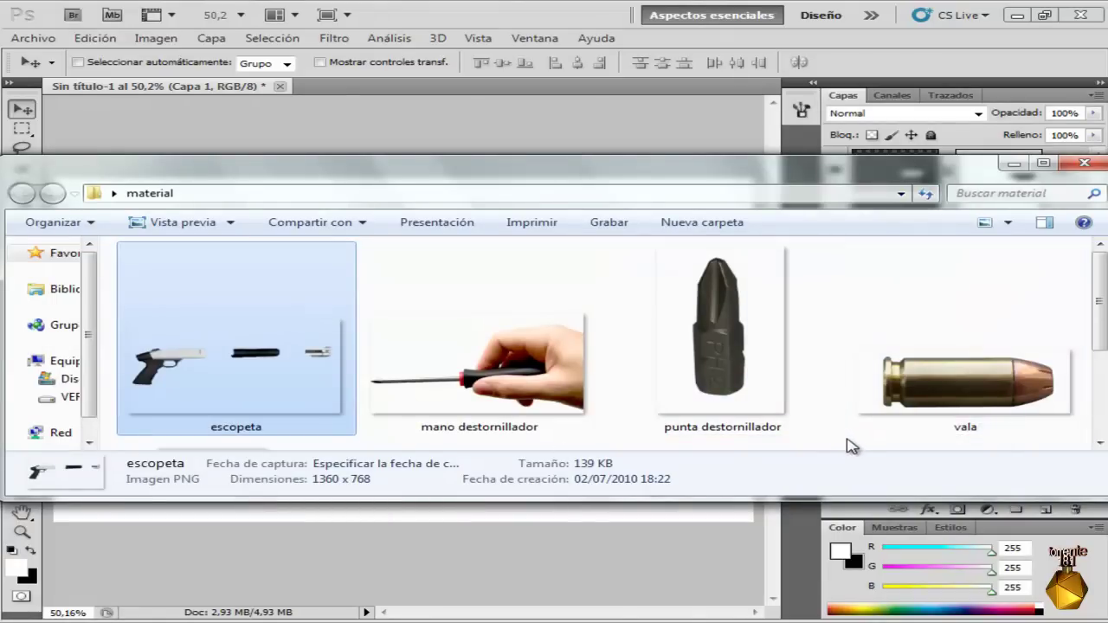
Select the punta destornillador and vala images and drag them onto the Photoshop canvas.
{"action": "left_click", "coordinate": [849, 445]}
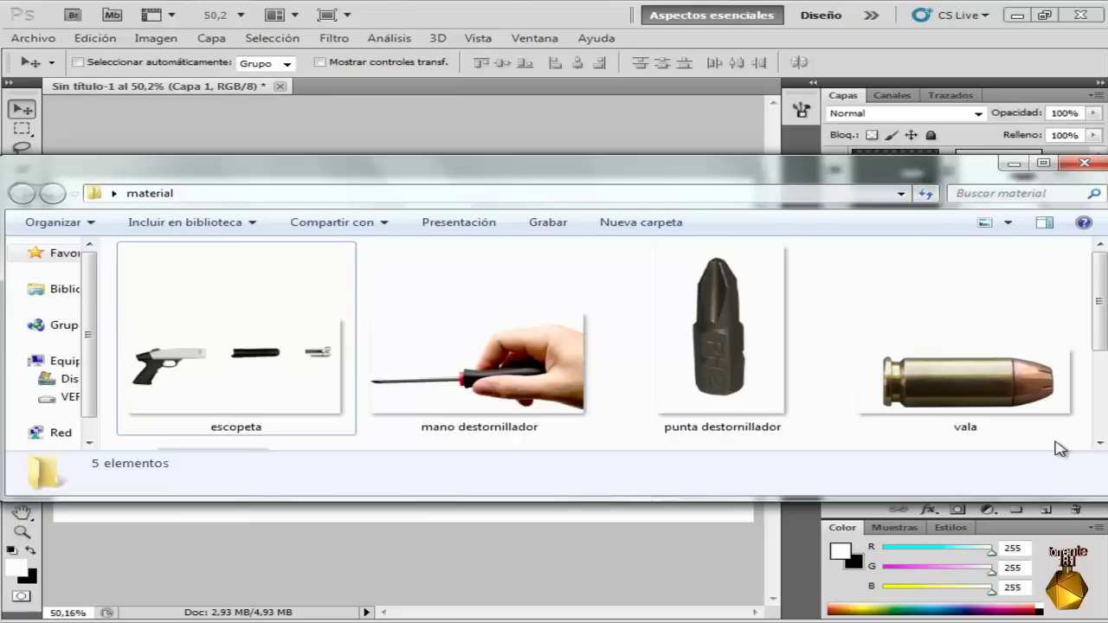
{"action": "mouse_move", "coordinate": [1055, 440]}
{"action": "left_mouse_down"}
{"action": "mouse_move", "coordinate": [715, 373]}
{"action": "mouse_move", "coordinate": [554, 140]}
{"action": "left_mouse_up"}
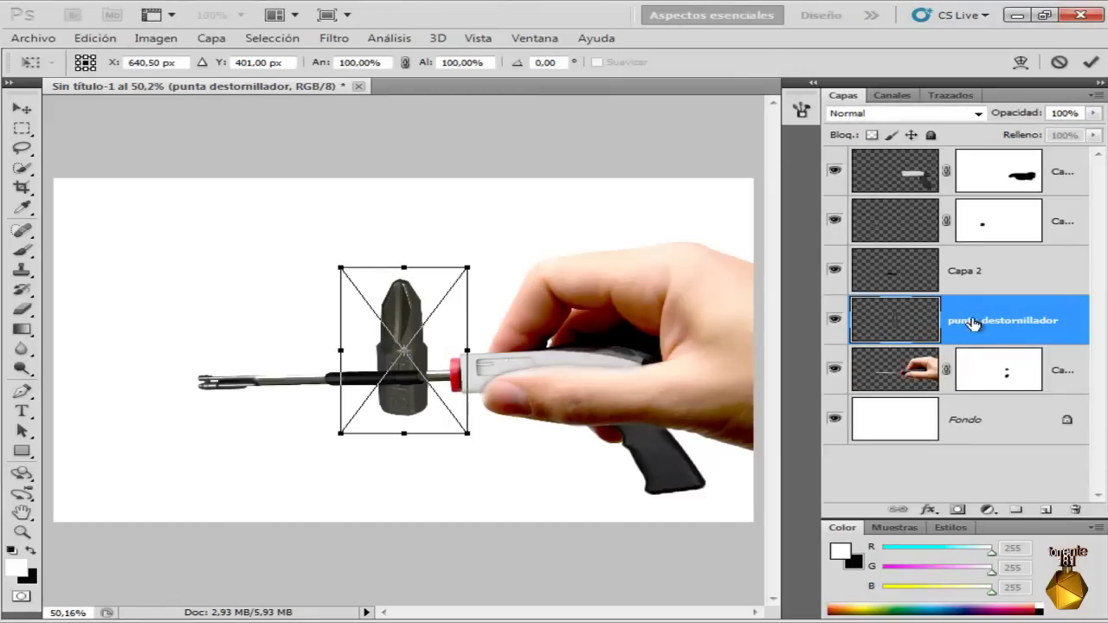
Cancel placing the screwdriver bit and bullet, keeping only the composite's original layers.
{"action": "key", "text": "Return"}
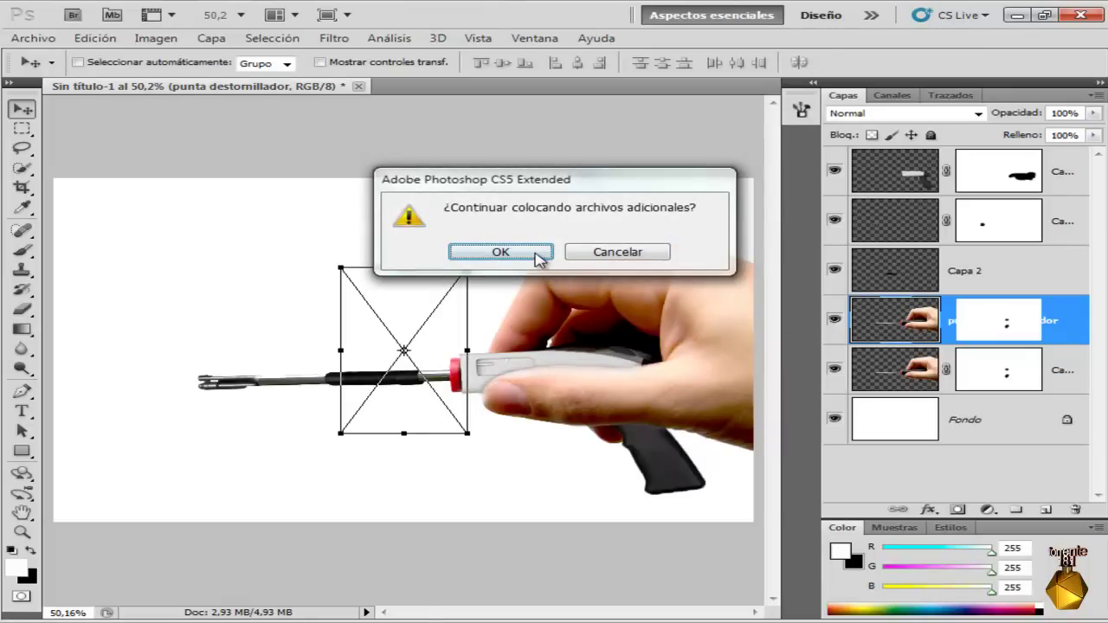
{"action": "left_click", "coordinate": [537, 255]}
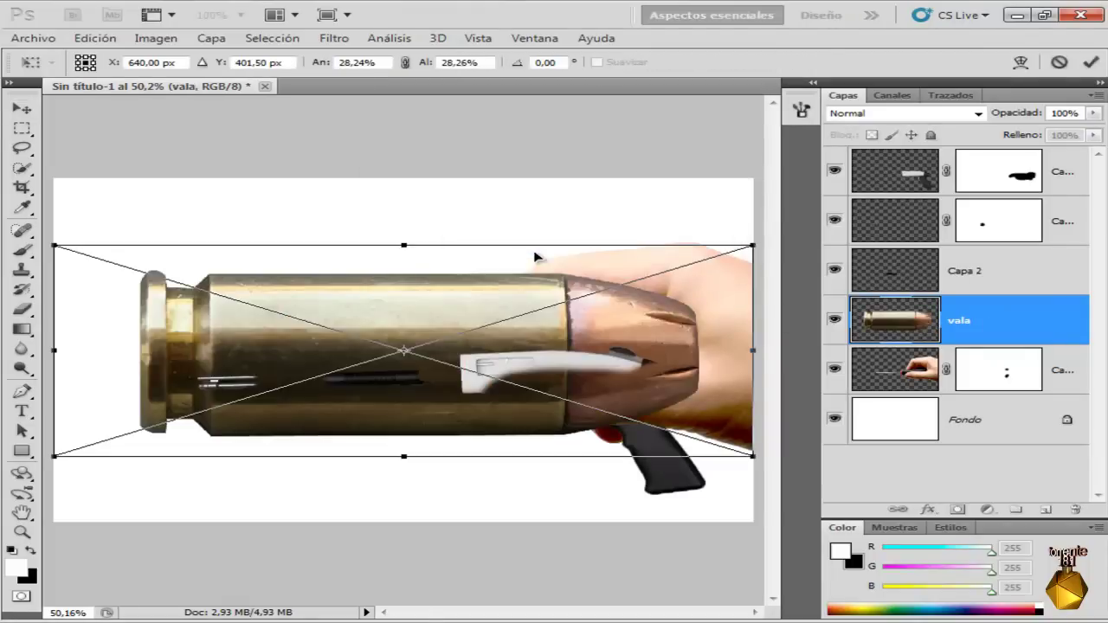
{"action": "key", "text": "Escape"}
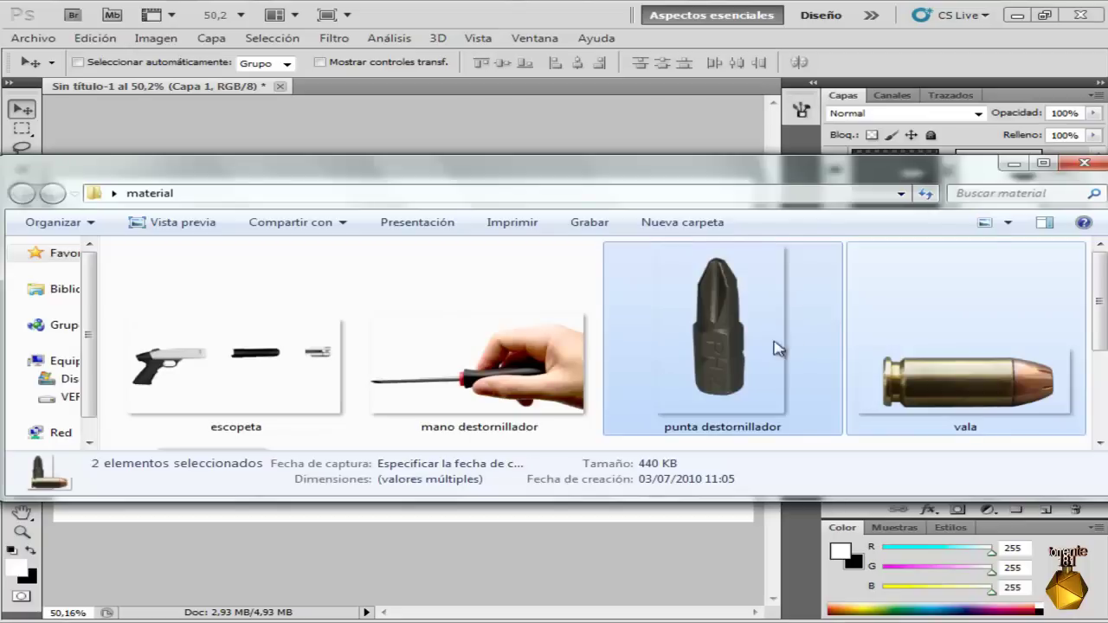
Open 'punta destornillador' in Adobe Photoshop CS5 via the Abrir con menu.
{"action": "right_click", "coordinate": [705, 328]}
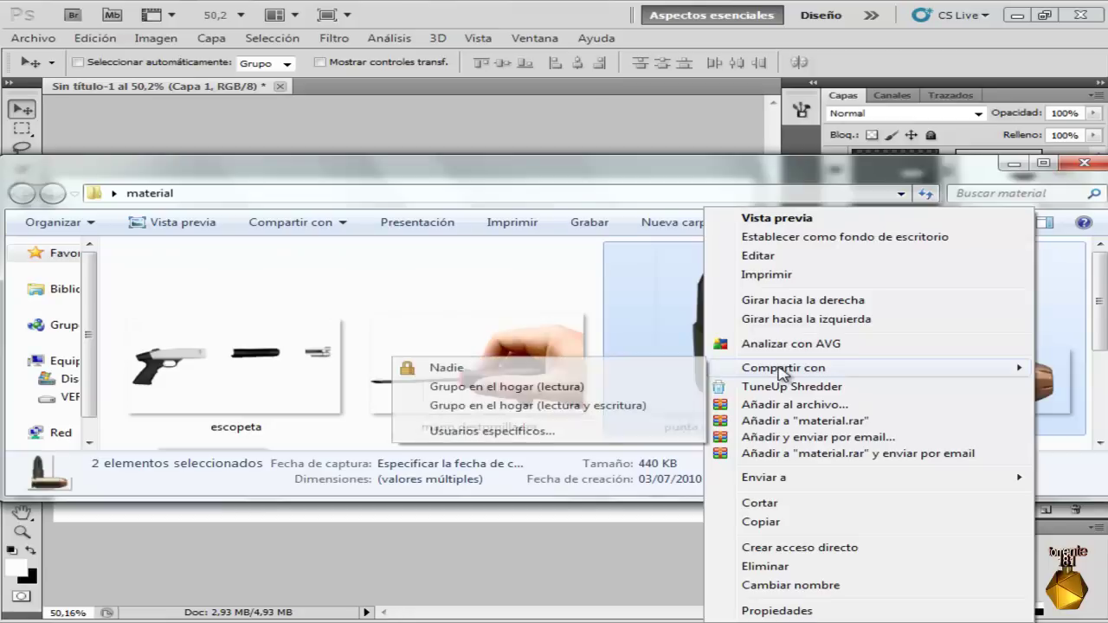
{"action": "mouse_move", "coordinate": [783, 367]}
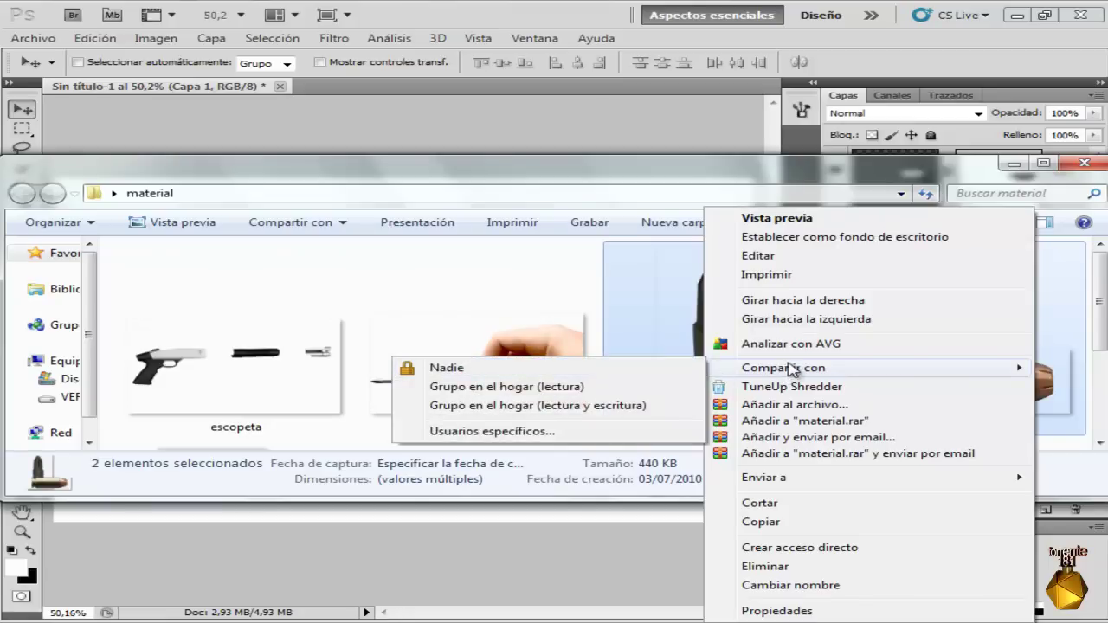
{"action": "left_click", "coordinate": [783, 319]}
{"action": "left_click", "coordinate": [991, 322]}
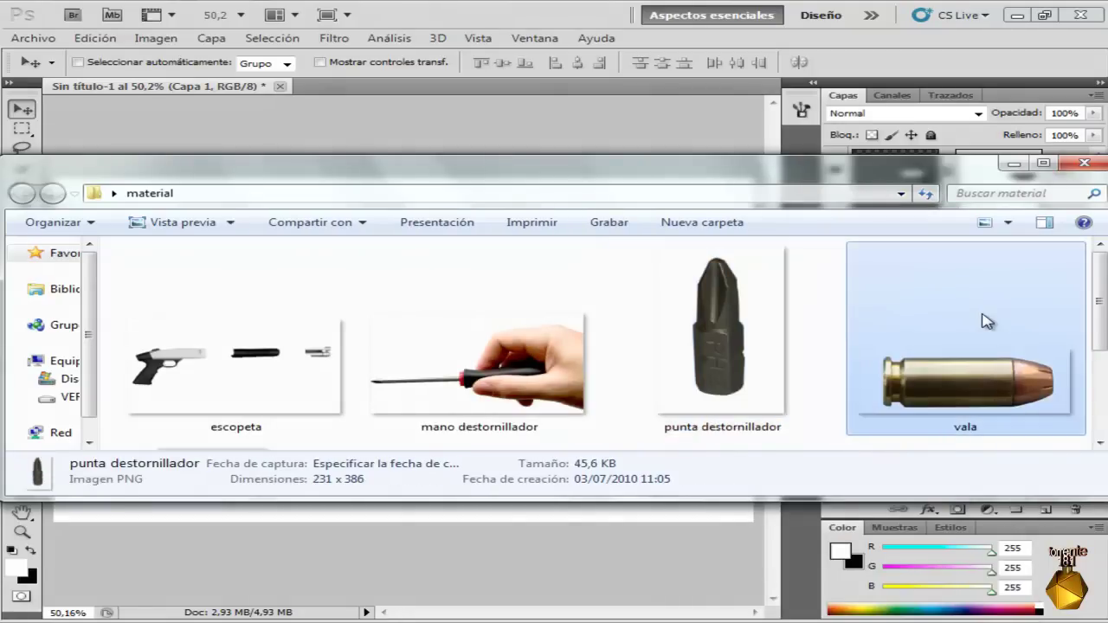
{"action": "left_click", "coordinate": [757, 327], "text": "ctrl"}
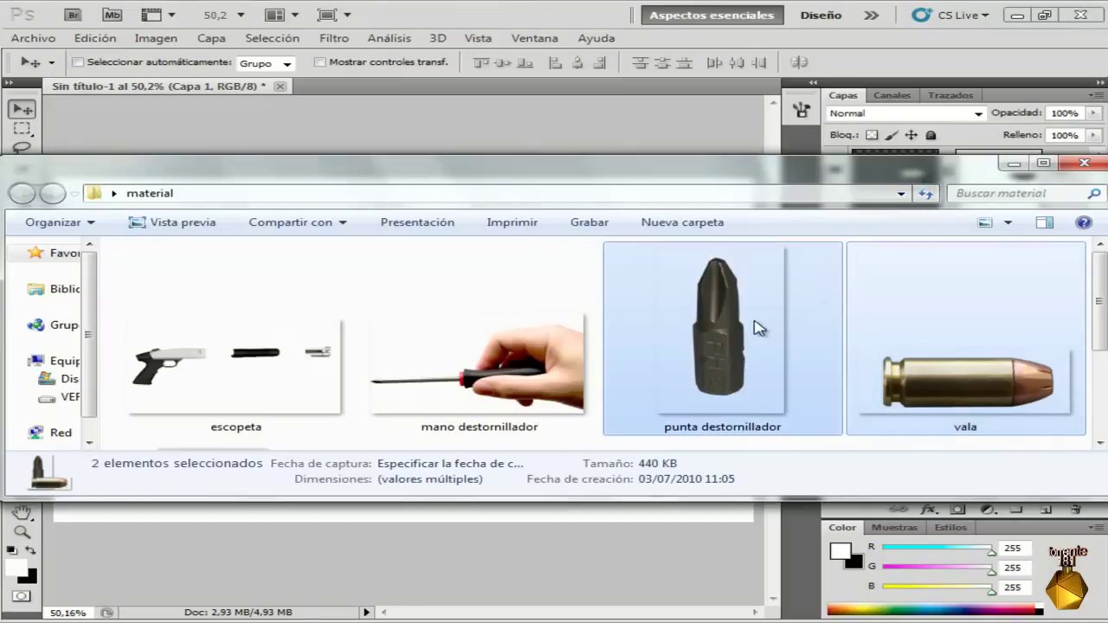
{"action": "right_click", "coordinate": [755, 326]}
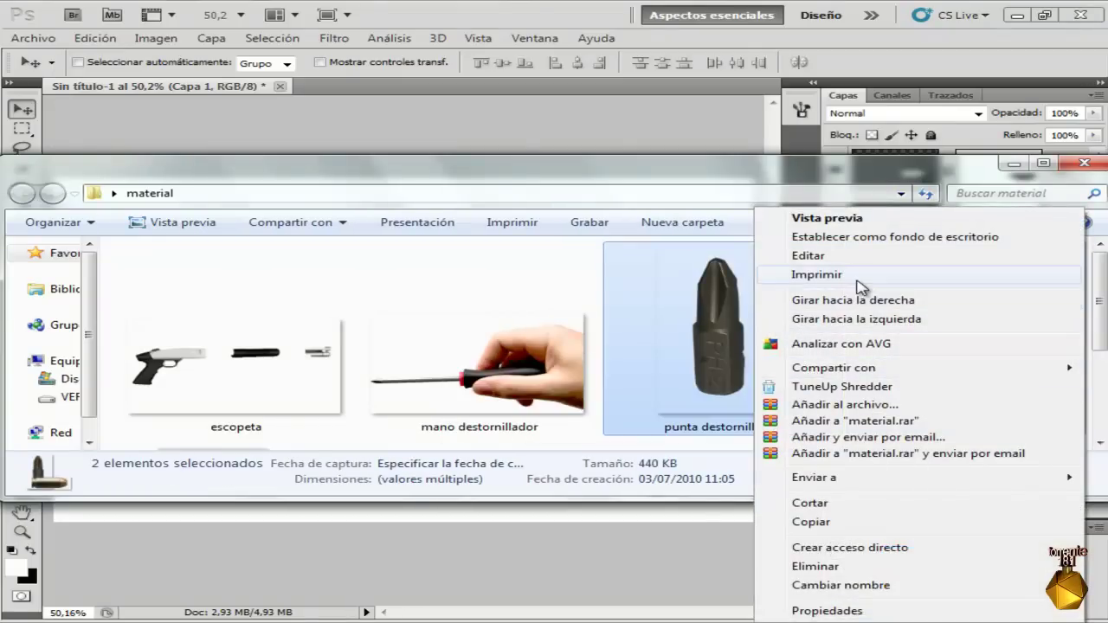
{"action": "left_click", "coordinate": [580, 272]}
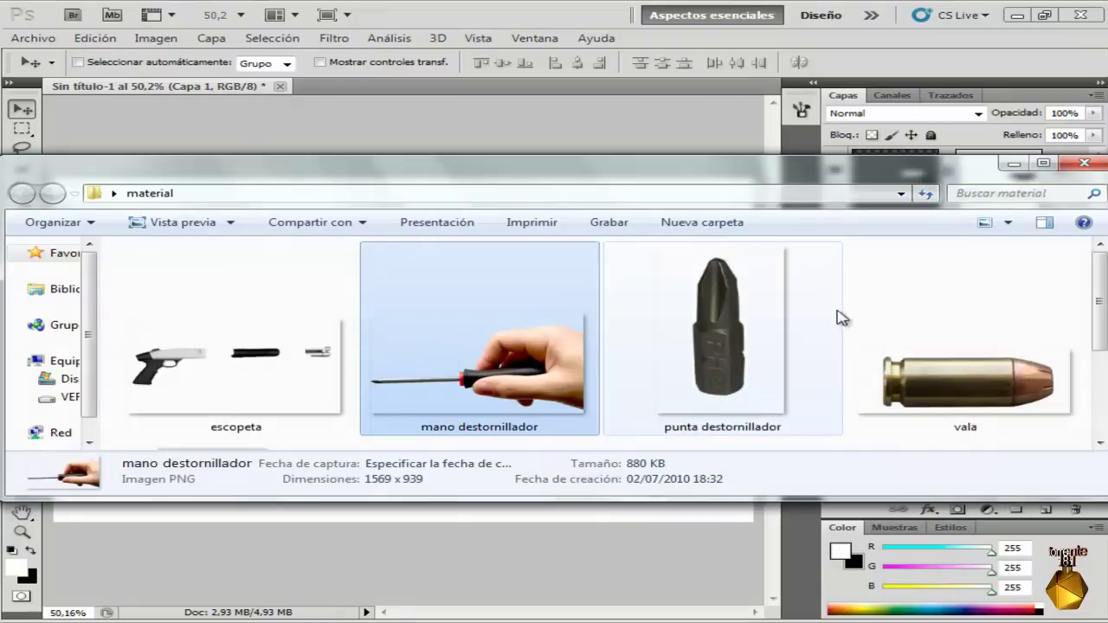
{"action": "right_click", "coordinate": [753, 341]}
{"action": "mouse_move", "coordinate": [776, 323]}
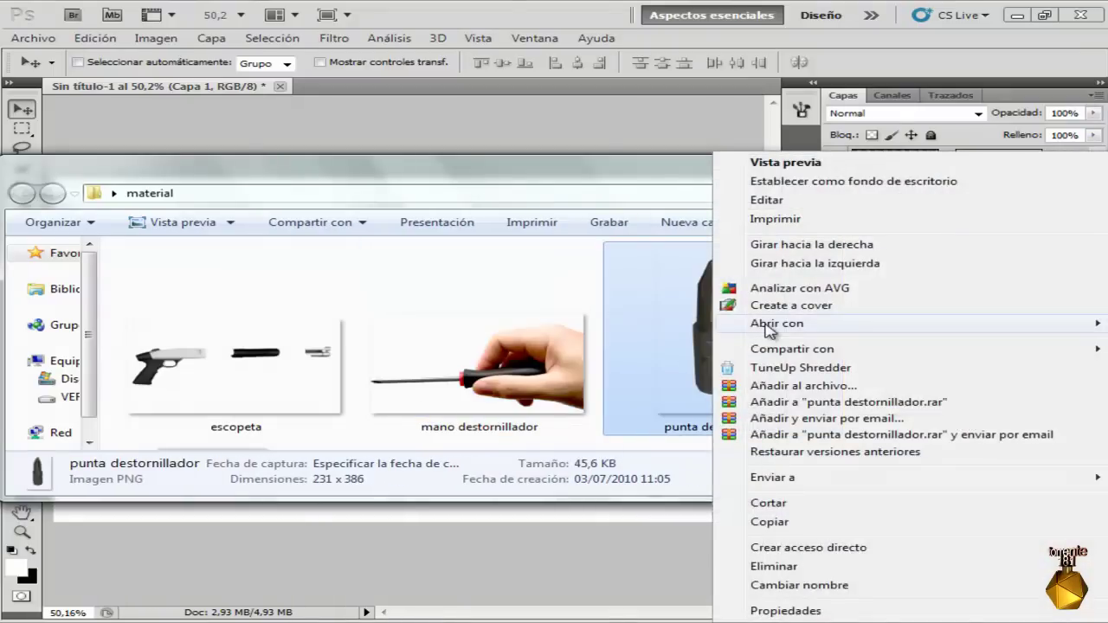
{"action": "left_click", "coordinate": [649, 325]}
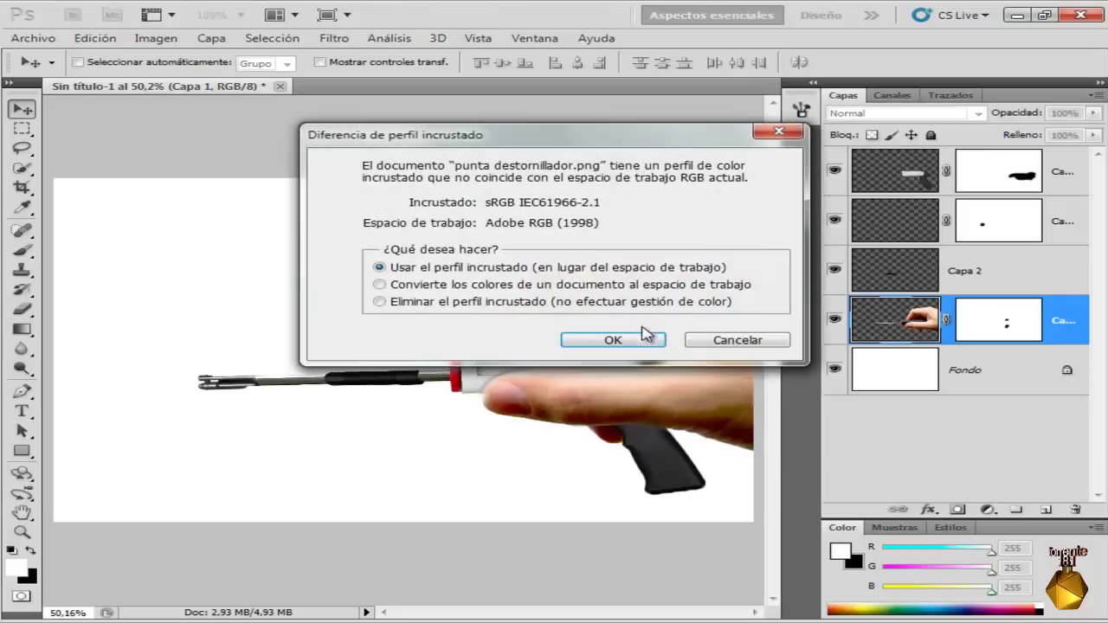
Open punta destornillador and vala as separate documents, then drag the bullet toward Sin título-1.
{"action": "left_click", "coordinate": [622, 342]}
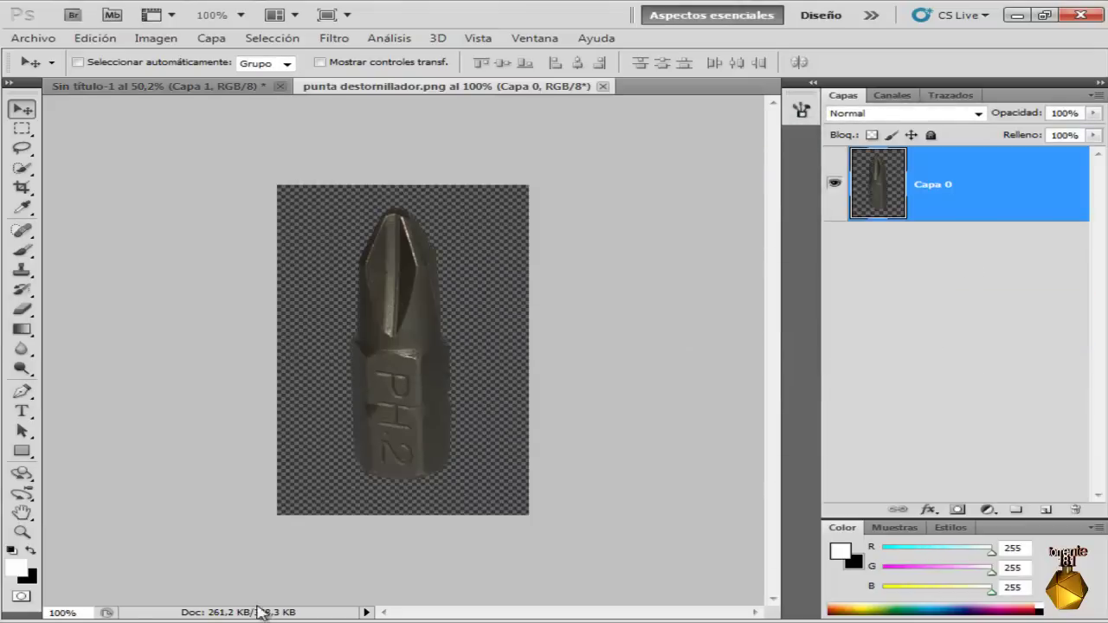
{"action": "key", "text": "alt+Tab"}
{"action": "right_click", "coordinate": [874, 341]}
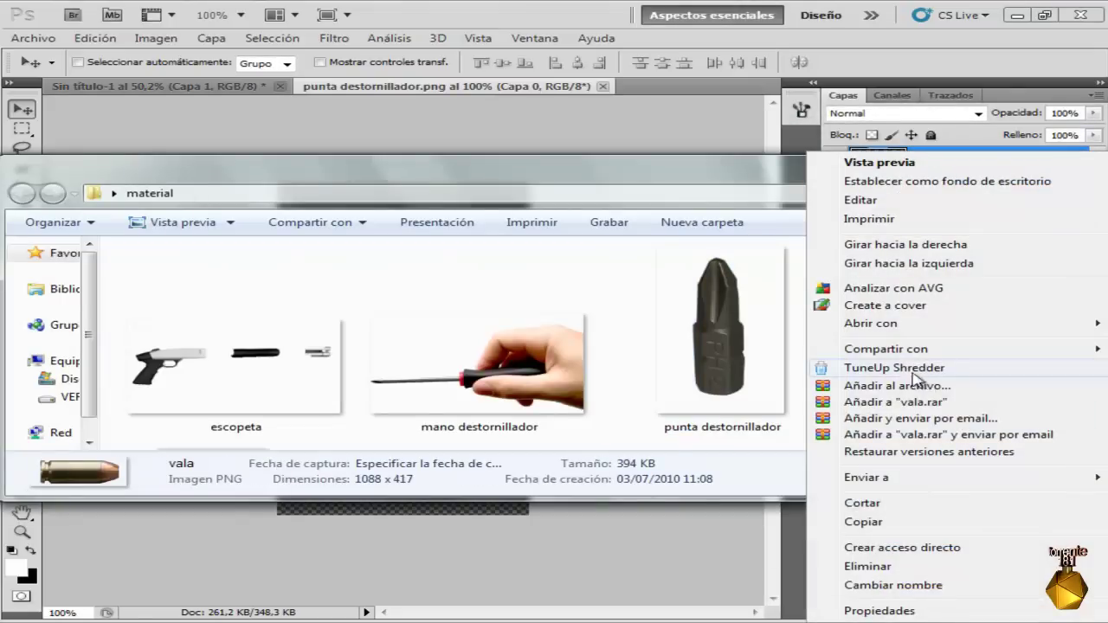
{"action": "mouse_move", "coordinate": [871, 323]}
{"action": "left_click", "coordinate": [638, 324]}
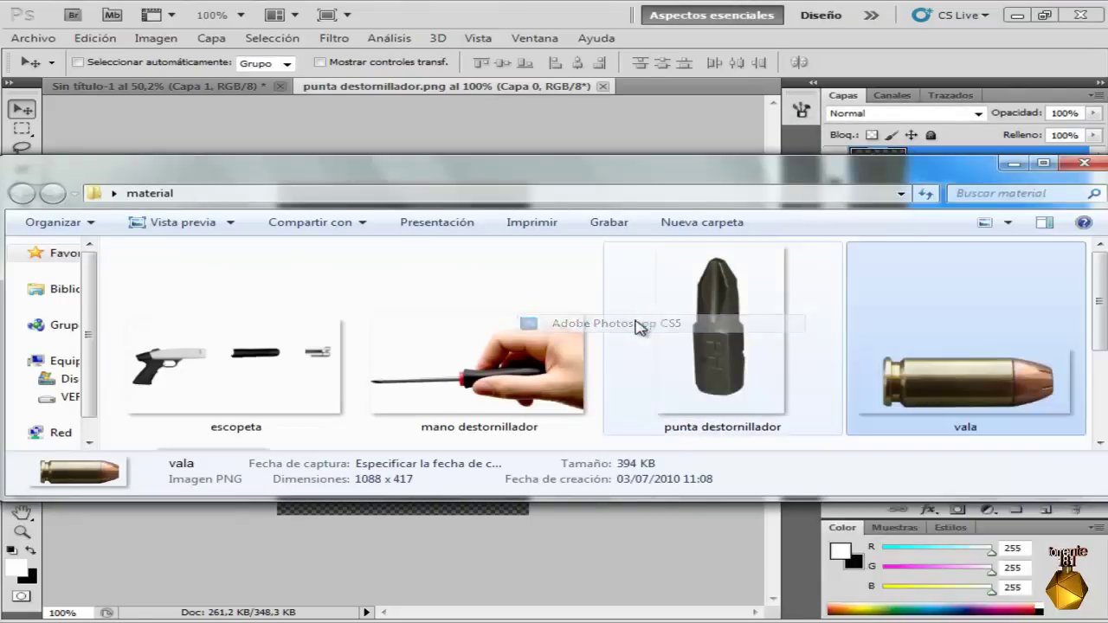
{"action": "left_click", "coordinate": [633, 340]}
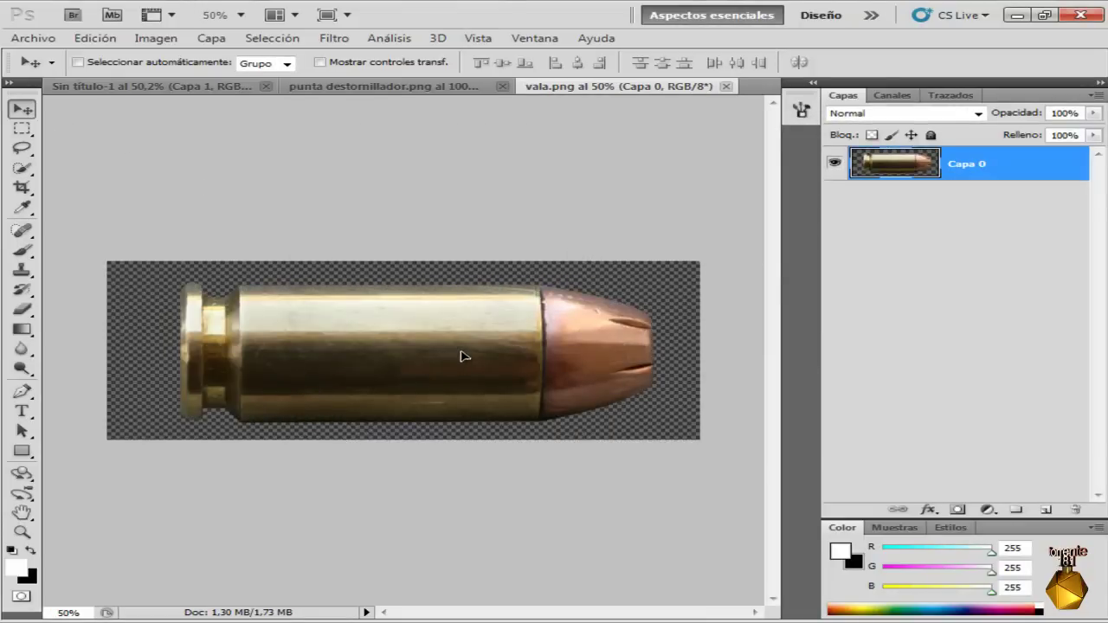
{"action": "left_click_drag", "start_coordinate": [461, 355], "coordinate": [272, 130]}
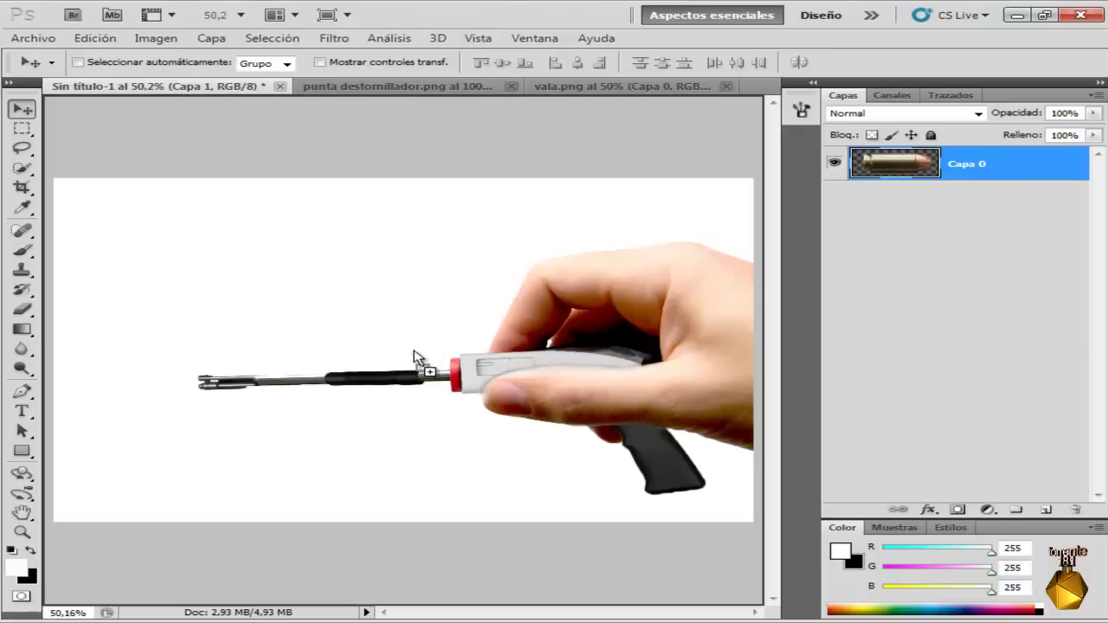
Drop the bullet into Sin título-1 as Capa 5 and move it to the top.
{"action": "mouse_move", "coordinate": [174, 89]}
{"action": "left_mouse_down"}
{"action": "mouse_move", "coordinate": [412, 358]}
{"action": "mouse_move", "coordinate": [379, 305]}
{"action": "left_mouse_up"}
{"action": "left_click", "coordinate": [619, 332]}
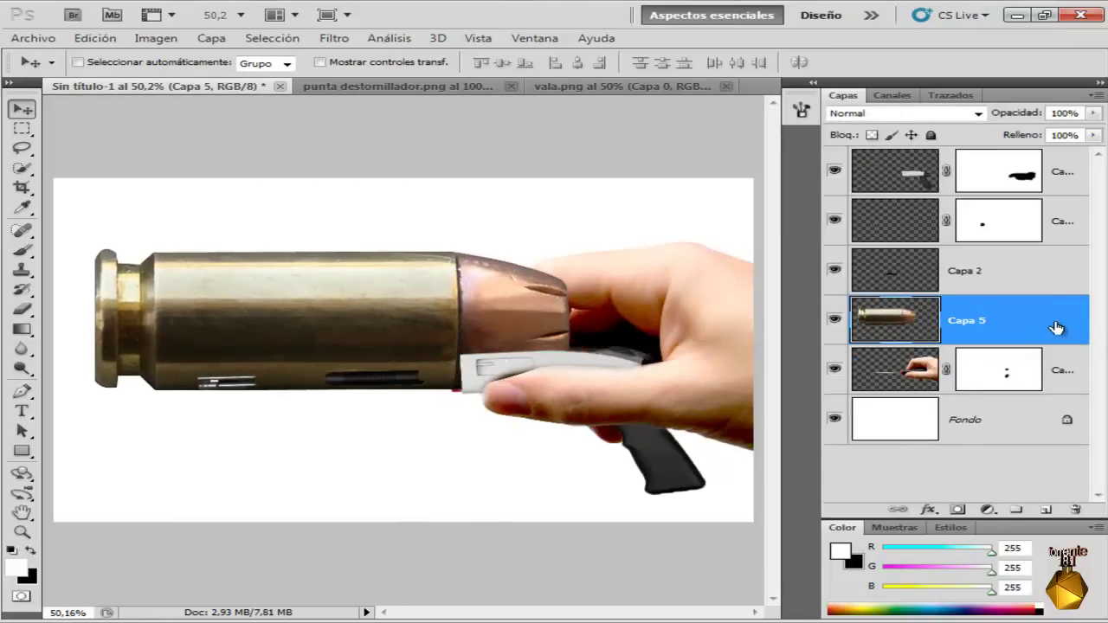
{"action": "mouse_move", "coordinate": [1056, 327]}
{"action": "left_mouse_down"}
{"action": "mouse_move", "coordinate": [1047, 169]}
{"action": "mouse_move", "coordinate": [1017, 166]}
{"action": "left_mouse_up"}
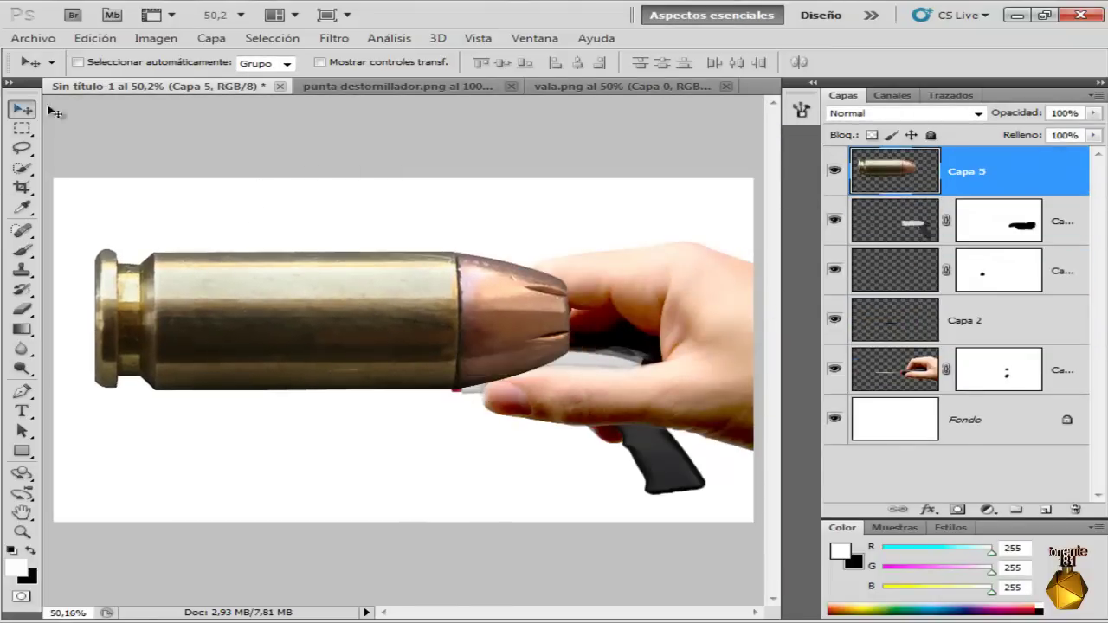
{"action": "left_click", "coordinate": [93, 38]}
{"action": "left_click", "coordinate": [223, 330]}
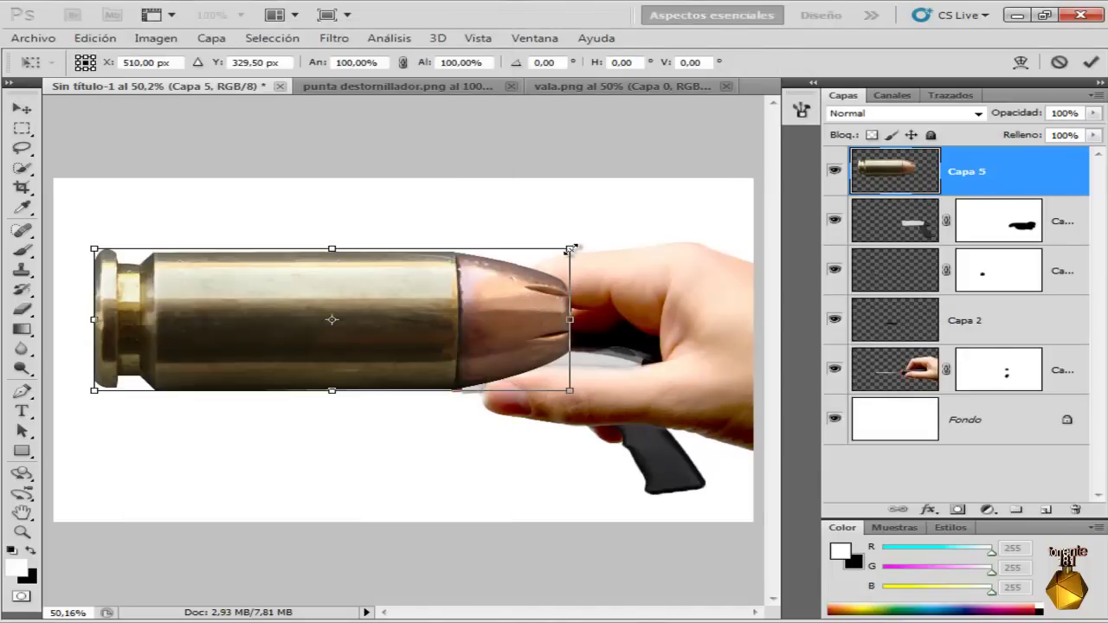
Scale the bullet to 45.53%, rotate it 90° upright, and seat it at the screwdriver tip.
{"action": "left_click_drag", "start_coordinate": [570, 250], "coordinate": [306, 314]}
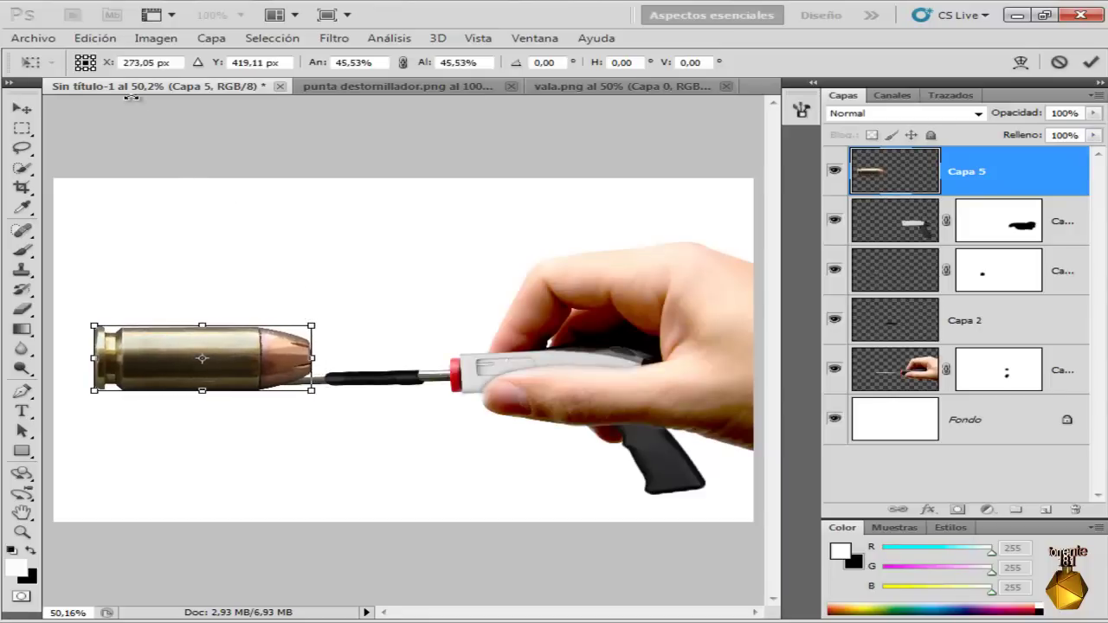
{"action": "right_click", "coordinate": [251, 363]}
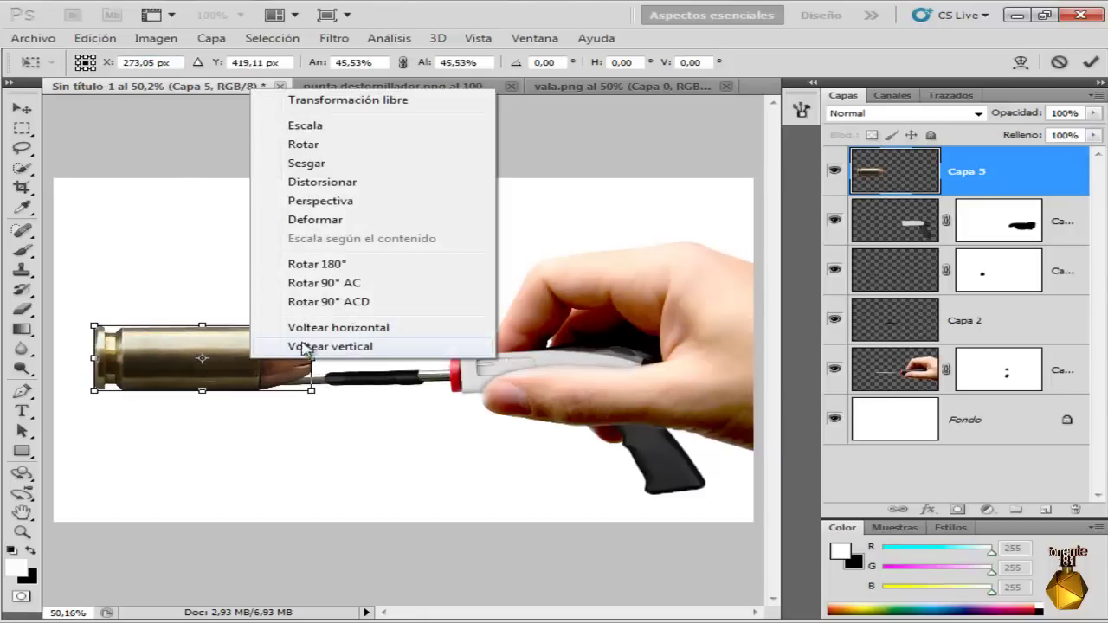
{"action": "left_click", "coordinate": [334, 303]}
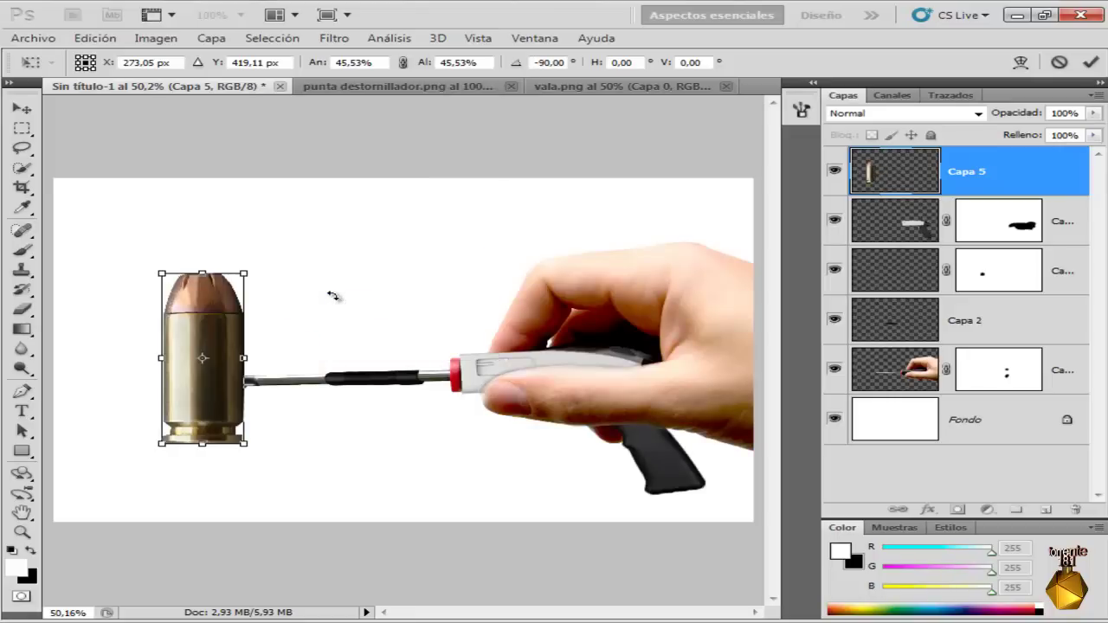
{"action": "left_click", "coordinate": [22, 110]}
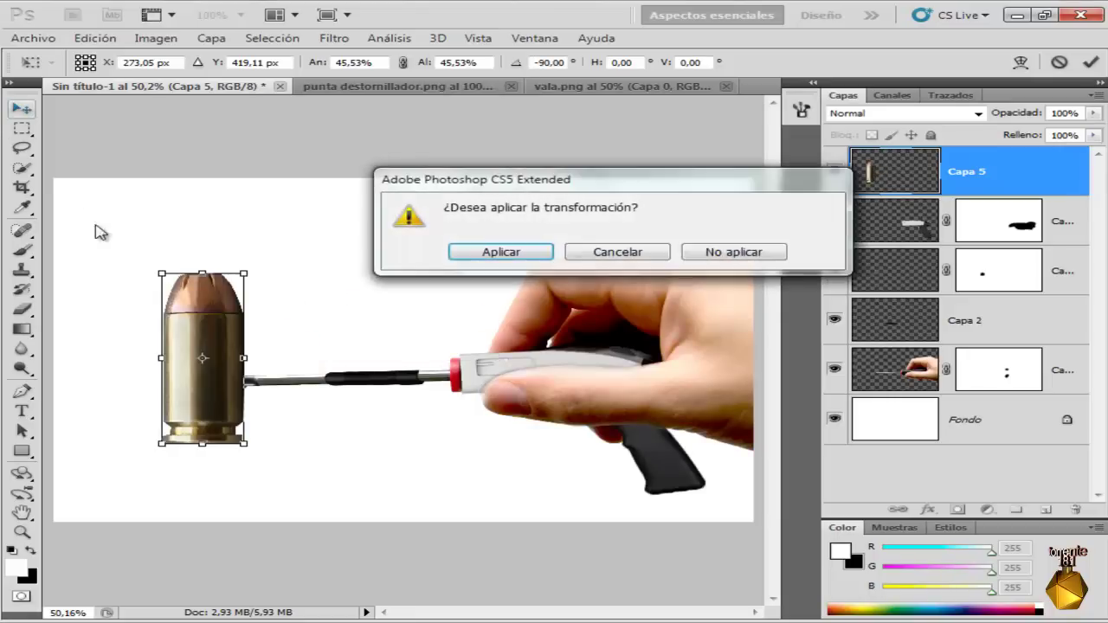
{"action": "left_click", "coordinate": [539, 252]}
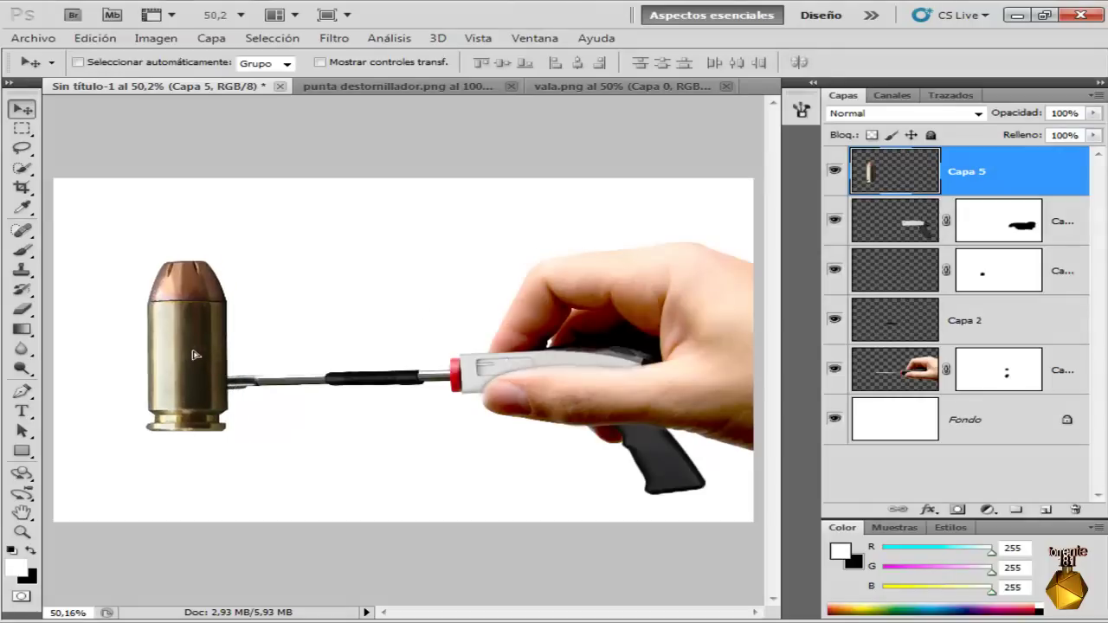
{"action": "mouse_move", "coordinate": [210, 366]}
{"action": "left_mouse_down"}
{"action": "mouse_move", "coordinate": [152, 353]}
{"action": "mouse_move", "coordinate": [121, 312]}
{"action": "mouse_move", "coordinate": [183, 331]}
{"action": "left_mouse_up"}
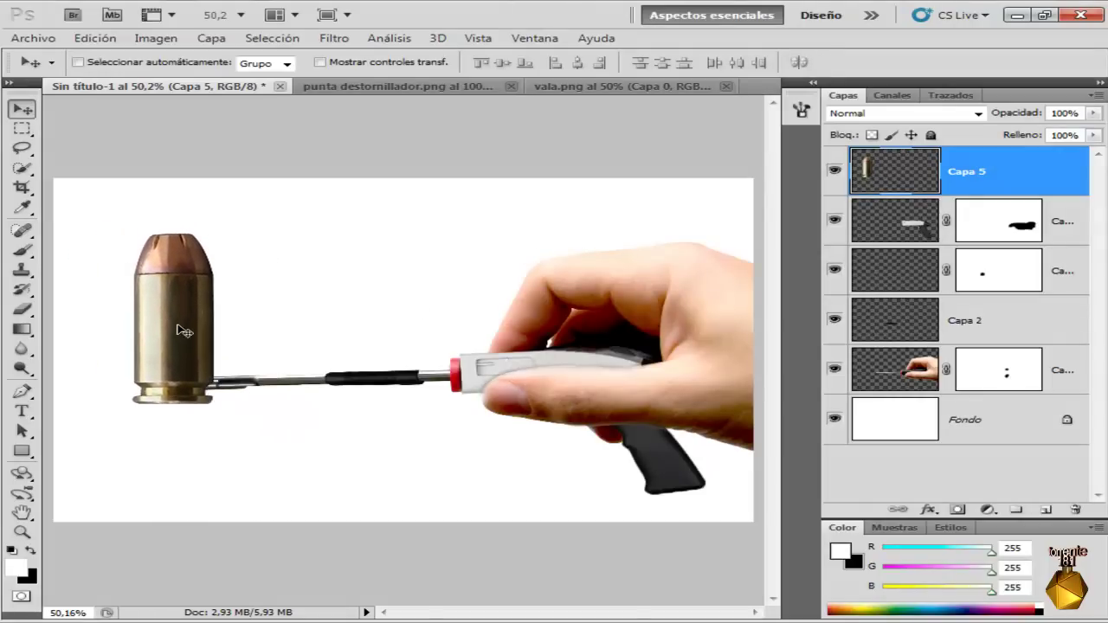
{"action": "left_click", "coordinate": [23, 532]}
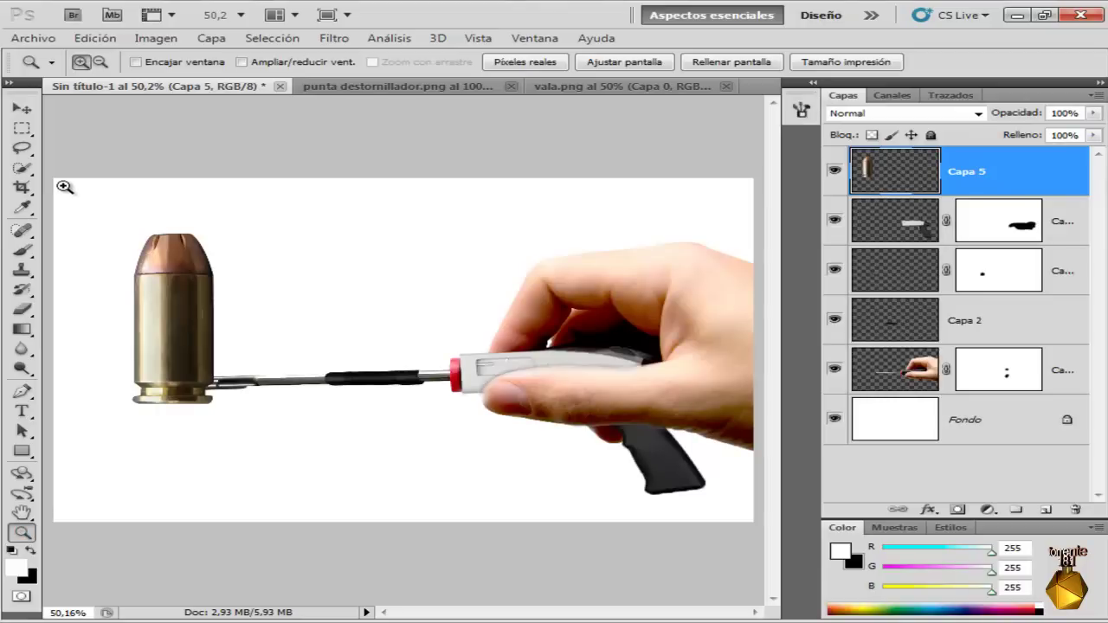
Copy the screwdriver bit from punta destornillador into Sin título-1 as Capa 6 over the bullet.
{"action": "left_click_drag", "start_coordinate": [192, 378], "coordinate": [288, 439]}
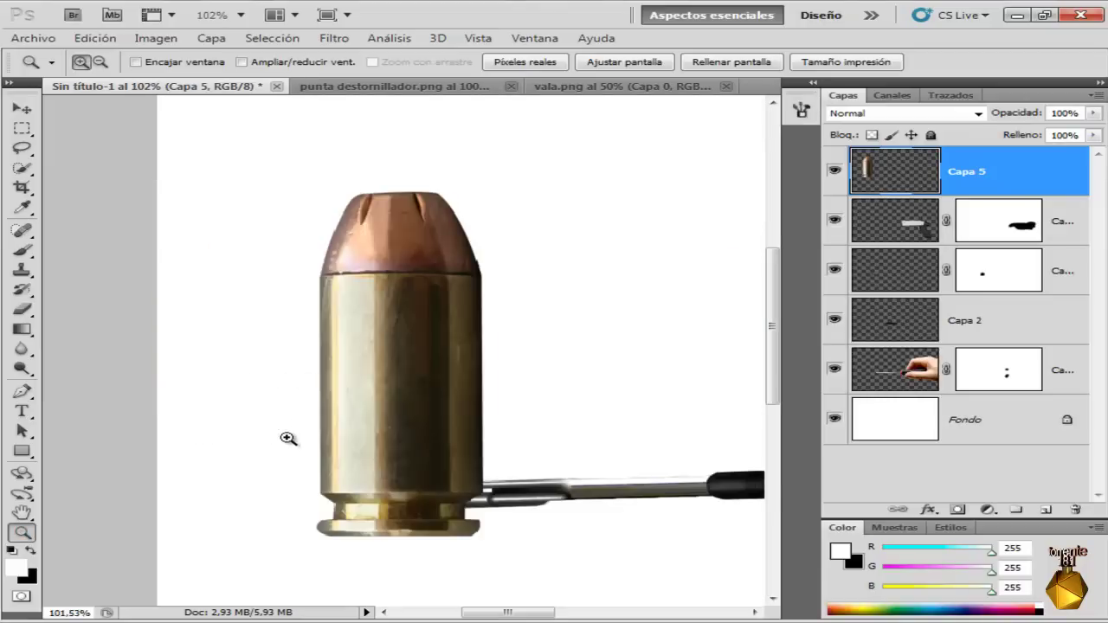
{"action": "left_click", "coordinate": [22, 109]}
{"action": "left_click", "coordinate": [372, 87]}
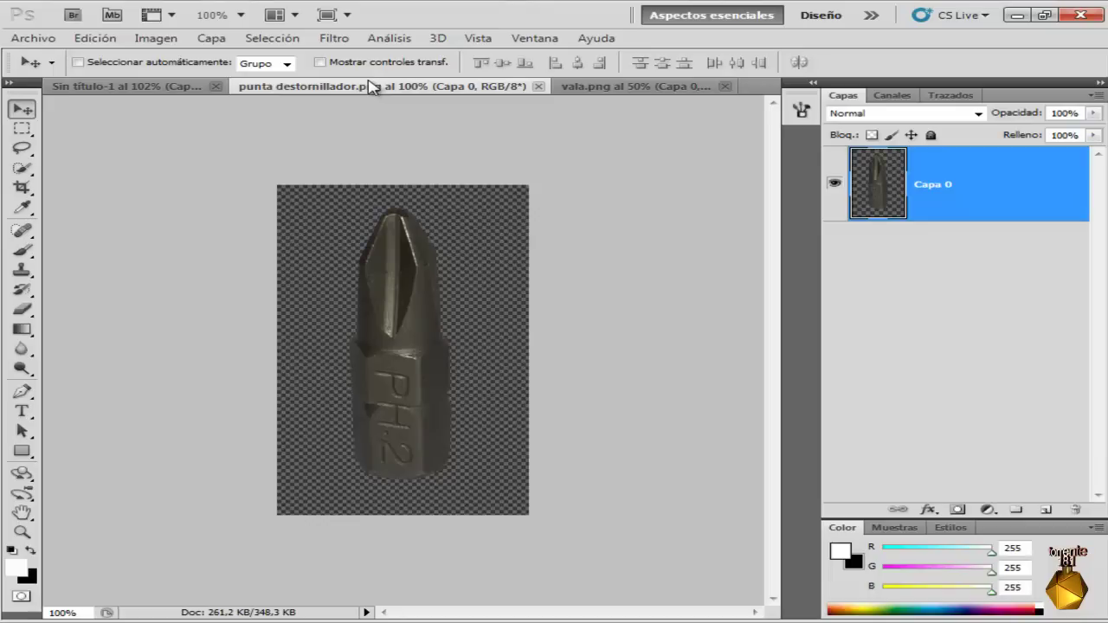
{"action": "left_click_drag", "start_coordinate": [452, 390], "coordinate": [399, 125]}
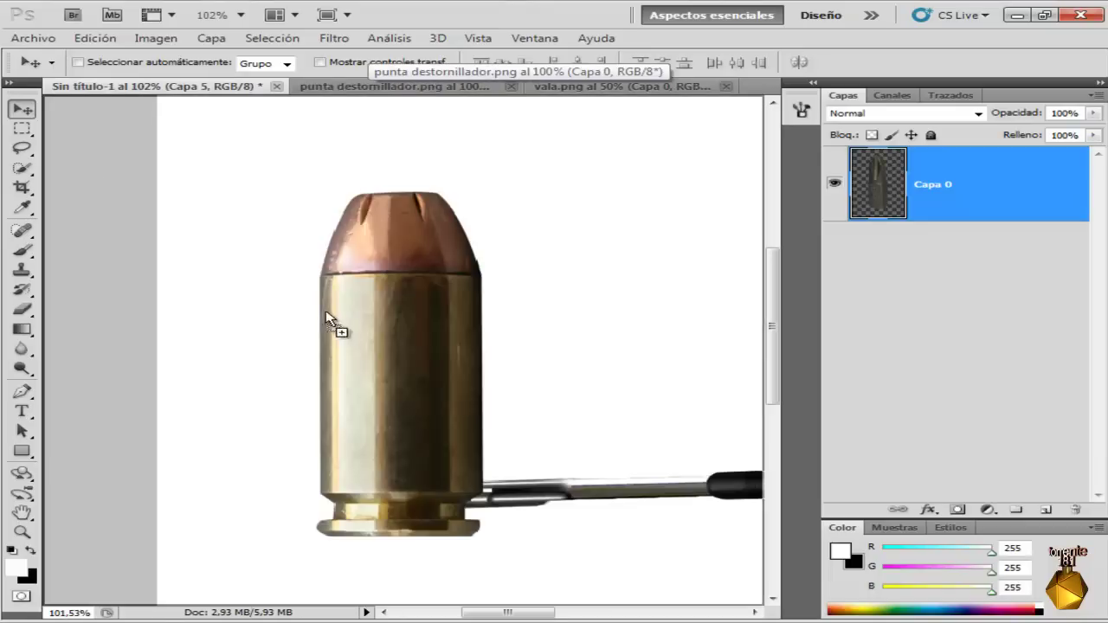
{"action": "left_click_drag", "start_coordinate": [399, 124], "coordinate": [387, 343]}
{"action": "left_click", "coordinate": [558, 327]}
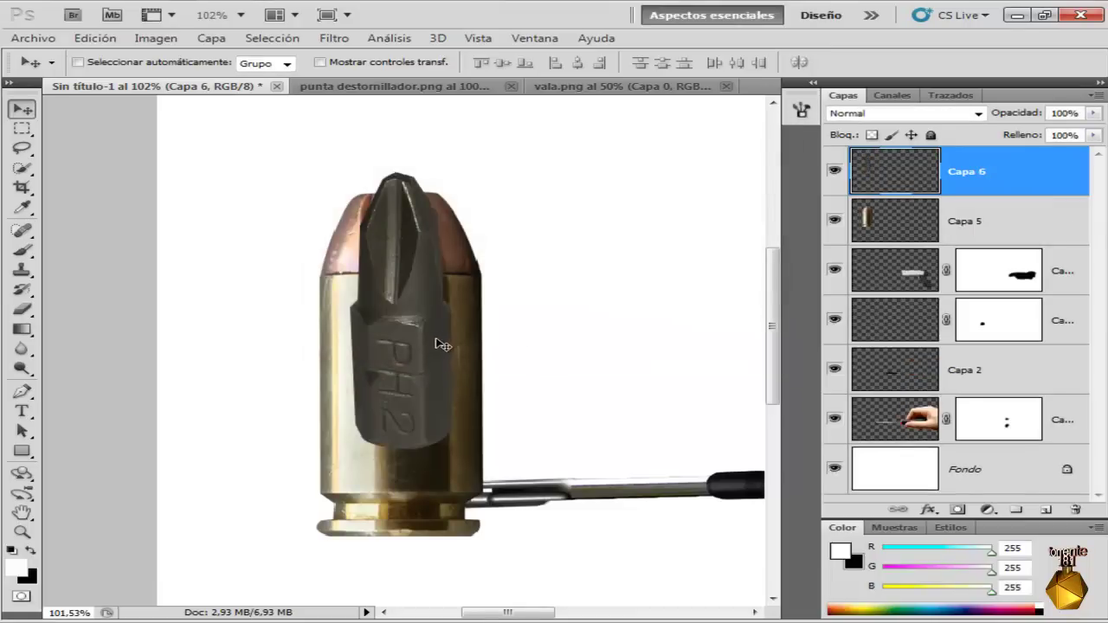
{"action": "left_click", "coordinate": [108, 40]}
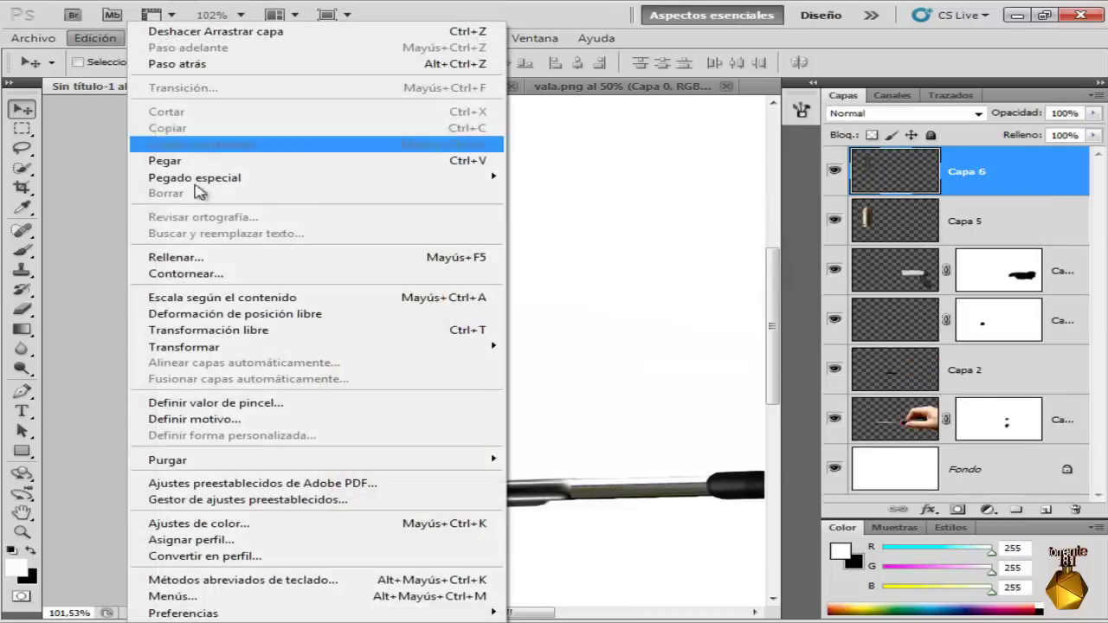
Free-transform the bit at 78% opacity, widening it and moving it over the bullet tip.
{"action": "left_click", "coordinate": [256, 329]}
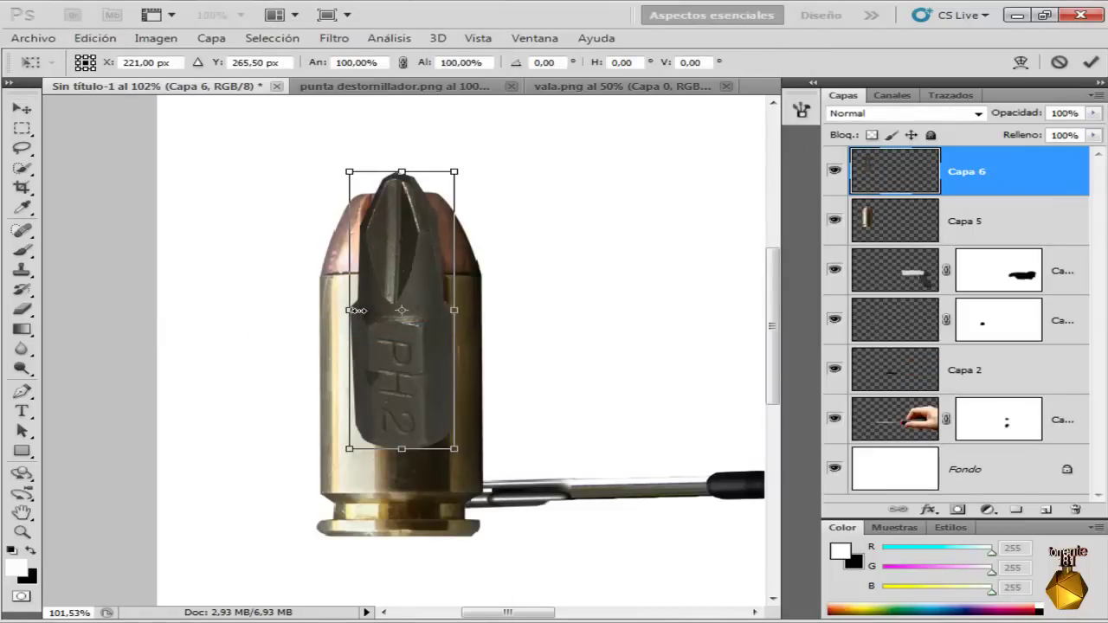
{"action": "left_click", "coordinate": [1094, 113]}
{"action": "left_click_drag", "start_coordinate": [1080, 132], "coordinate": [1049, 149]}
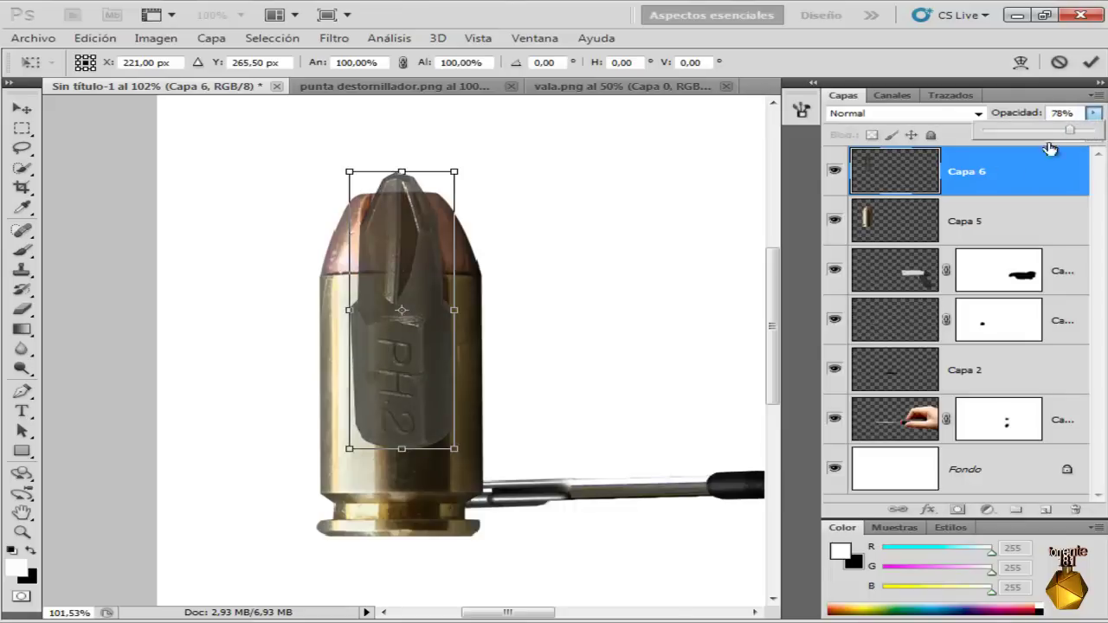
{"action": "left_click_drag", "start_coordinate": [457, 312], "coordinate": [493, 310]}
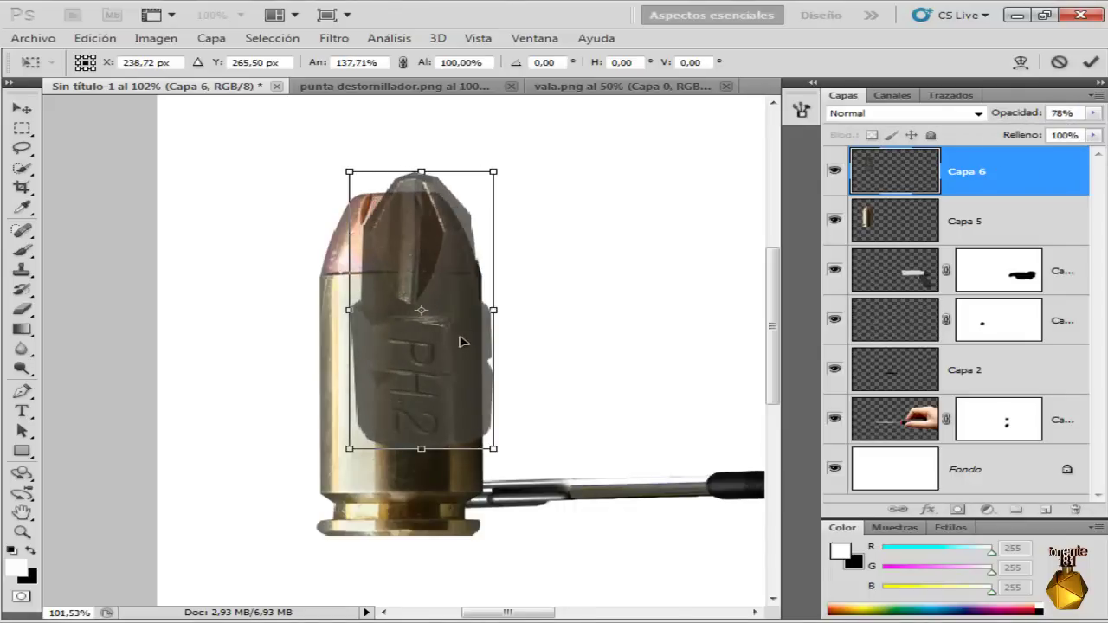
{"action": "left_click_drag", "start_coordinate": [437, 361], "coordinate": [401, 326]}
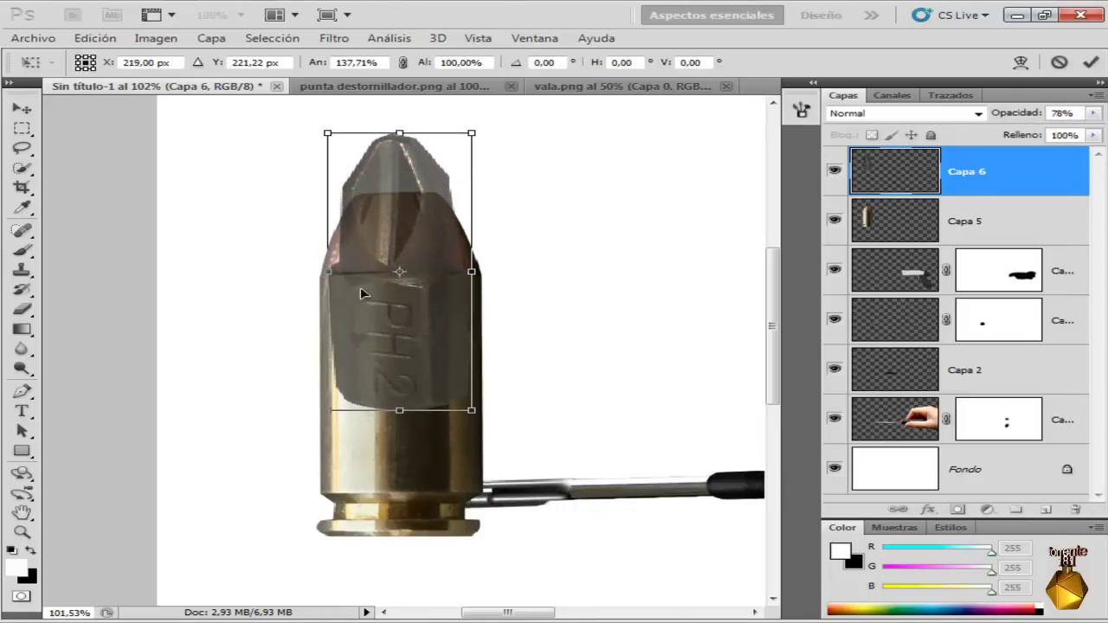
Stretch the bit to 182.16% by 88.28%, commit, and restore 100% opacity.
{"action": "left_click_drag", "start_coordinate": [351, 288], "coordinate": [319, 282]}
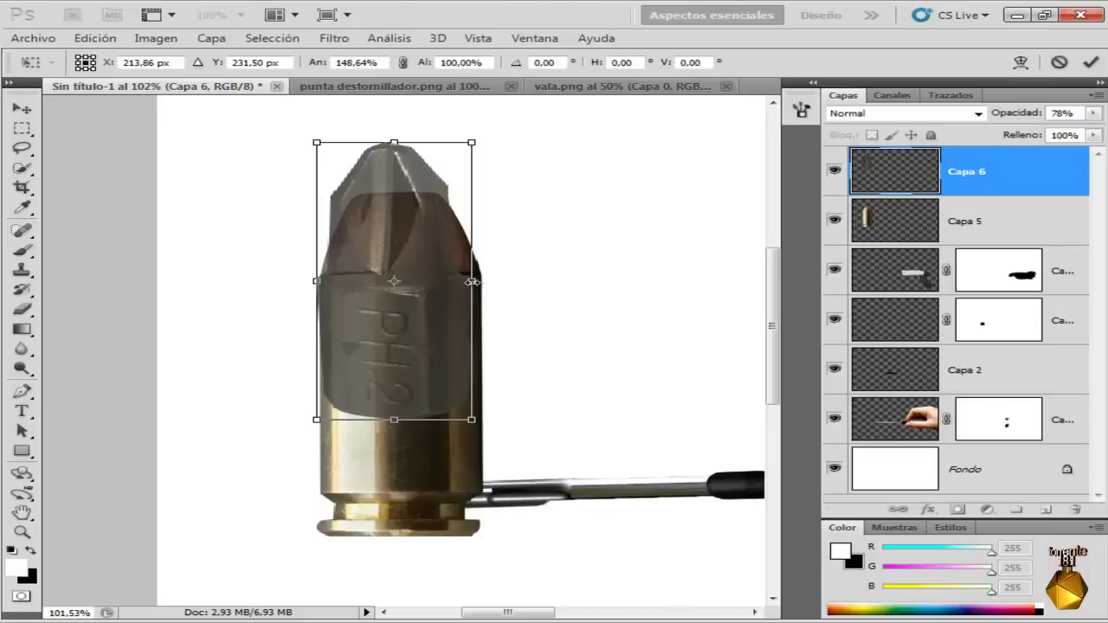
{"action": "left_click_drag", "start_coordinate": [471, 282], "coordinate": [499, 285]}
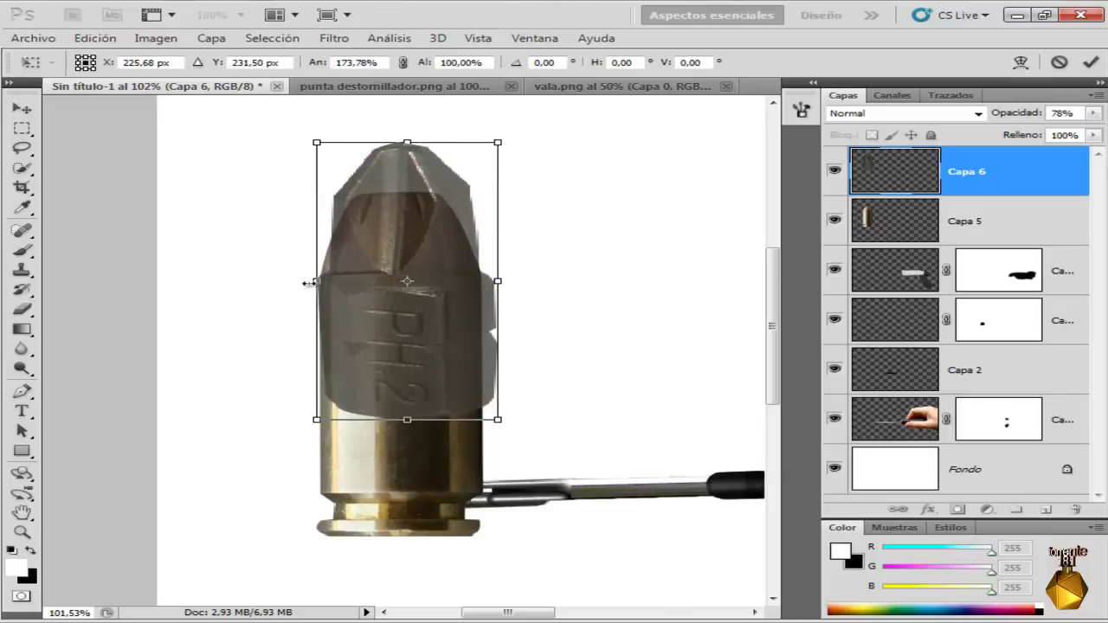
{"action": "left_click_drag", "start_coordinate": [314, 282], "coordinate": [307, 283]}
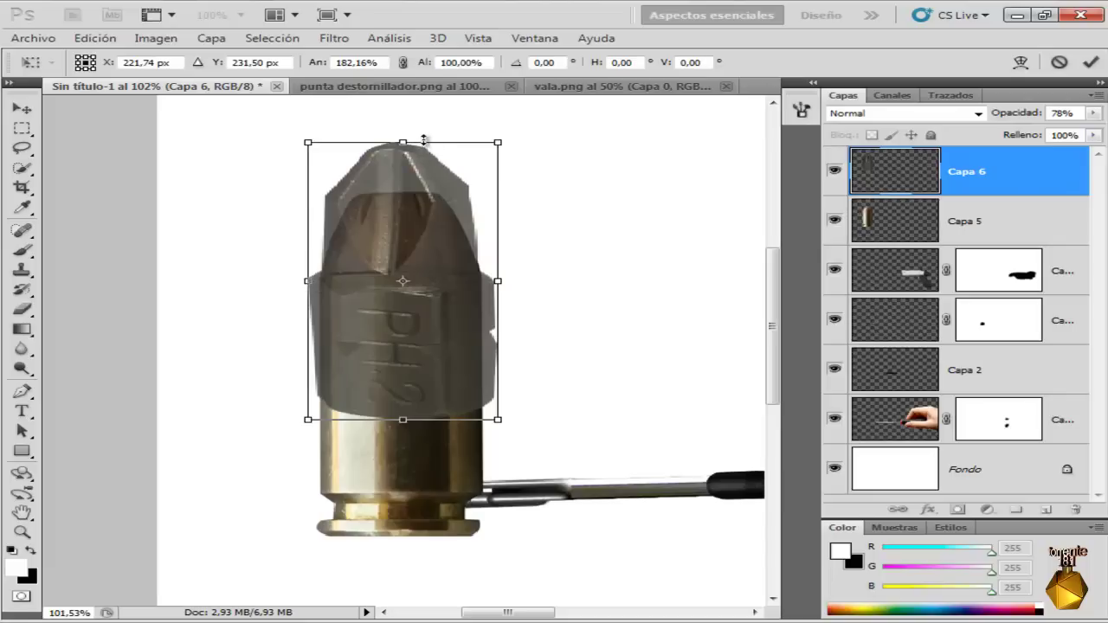
{"action": "left_click_drag", "start_coordinate": [423, 139], "coordinate": [425, 172]}
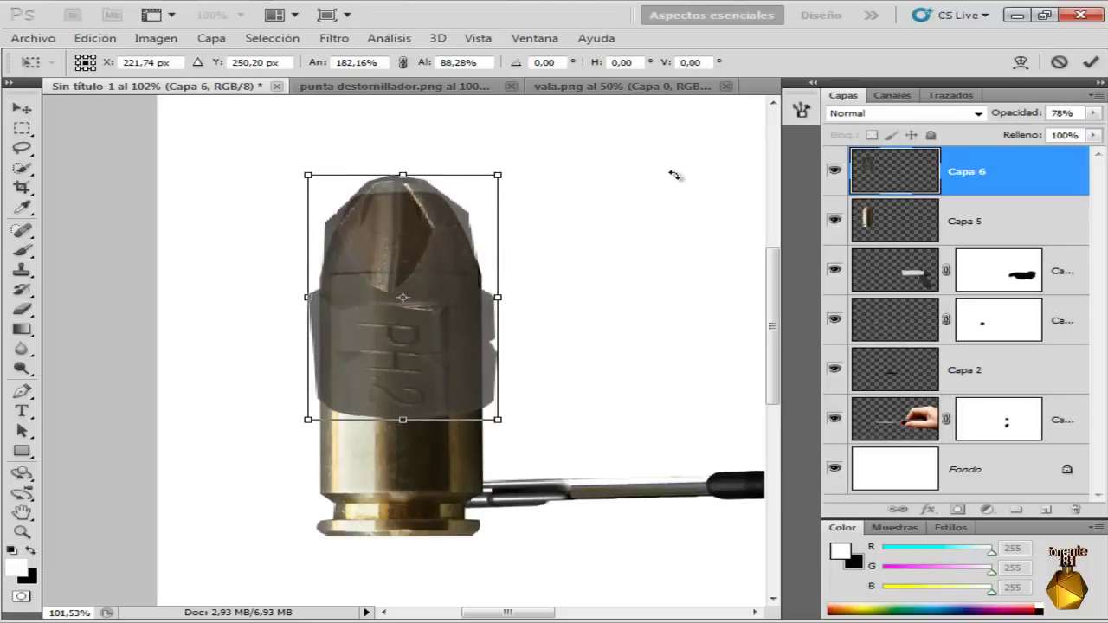
{"action": "left_click", "coordinate": [1090, 62]}
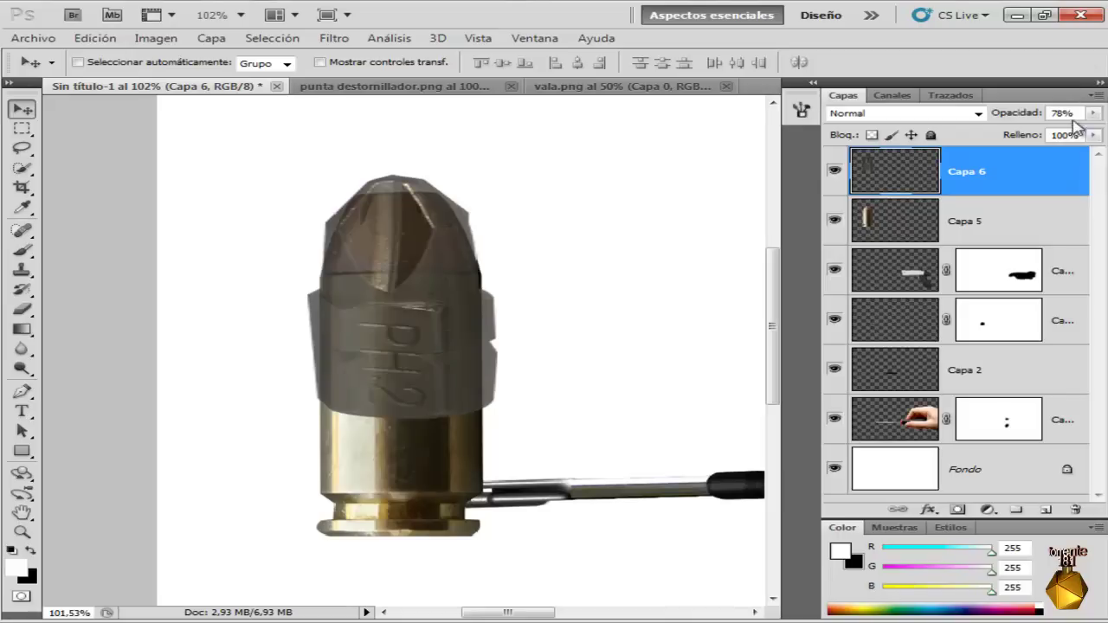
{"action": "left_click", "coordinate": [1093, 112]}
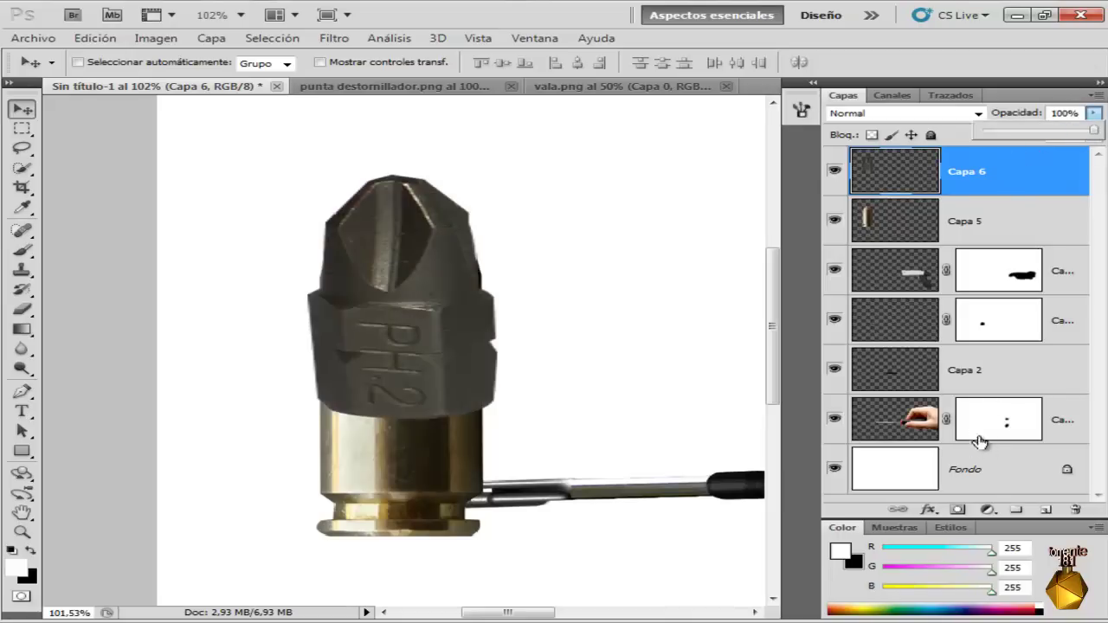
Add a layer mask to Capa 6 and paint out the bit's lower part with a large black brush.
{"action": "left_click", "coordinate": [958, 510]}
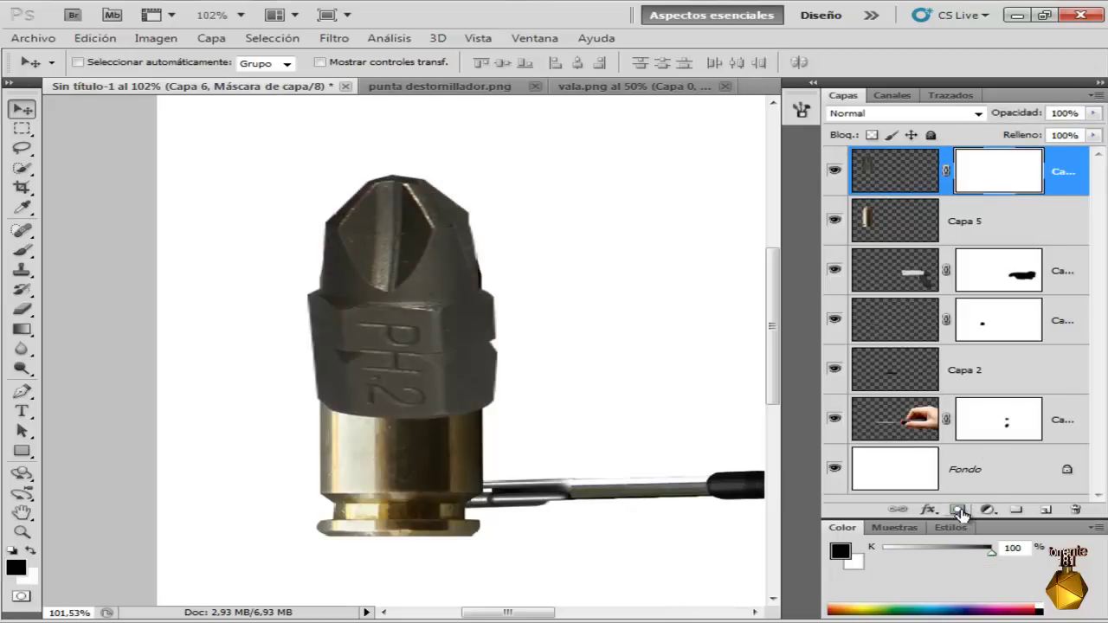
{"action": "left_click", "coordinate": [22, 251]}
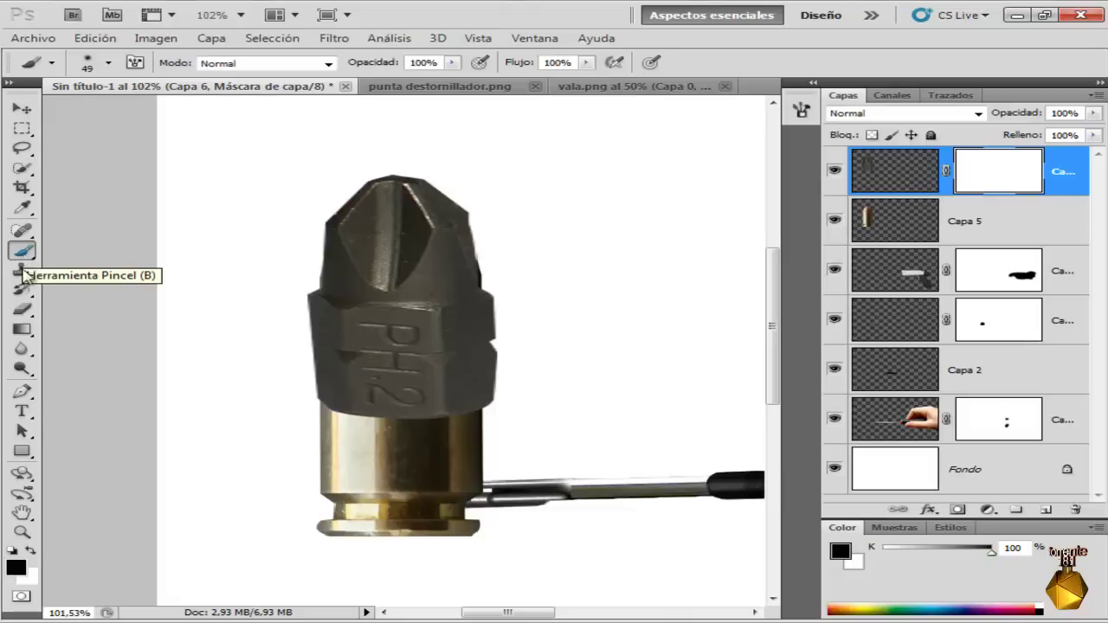
{"action": "right_click", "coordinate": [447, 427]}
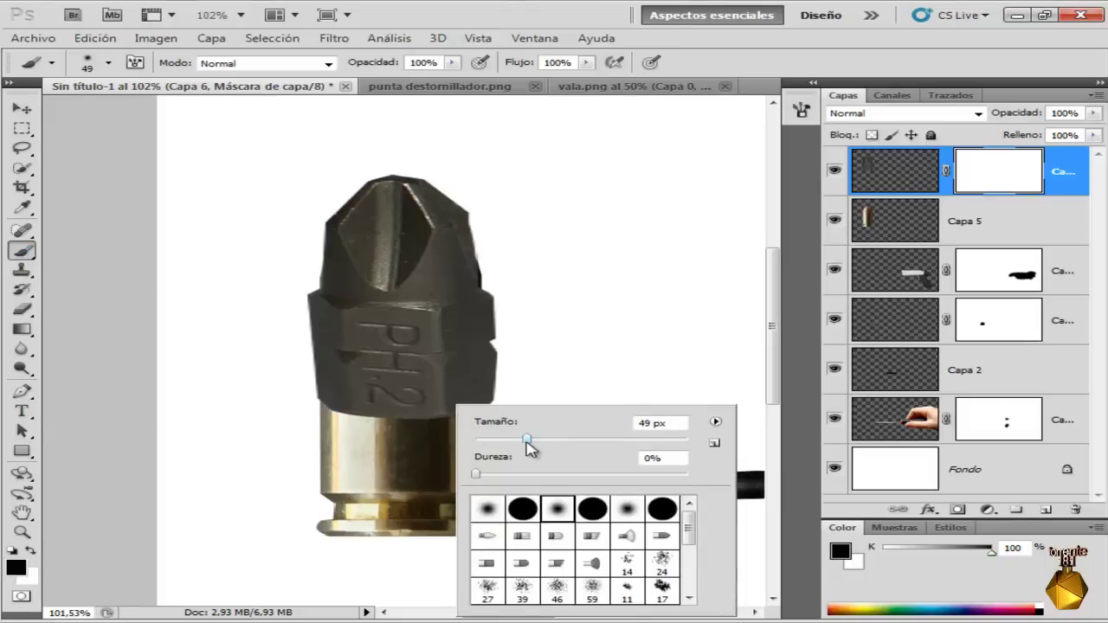
{"action": "left_click_drag", "start_coordinate": [526, 438], "coordinate": [546, 439]}
{"action": "mouse_move", "coordinate": [321, 425]}
{"action": "left_mouse_down"}
{"action": "mouse_move", "coordinate": [495, 403]}
{"action": "mouse_move", "coordinate": [308, 406]}
{"action": "left_mouse_up"}
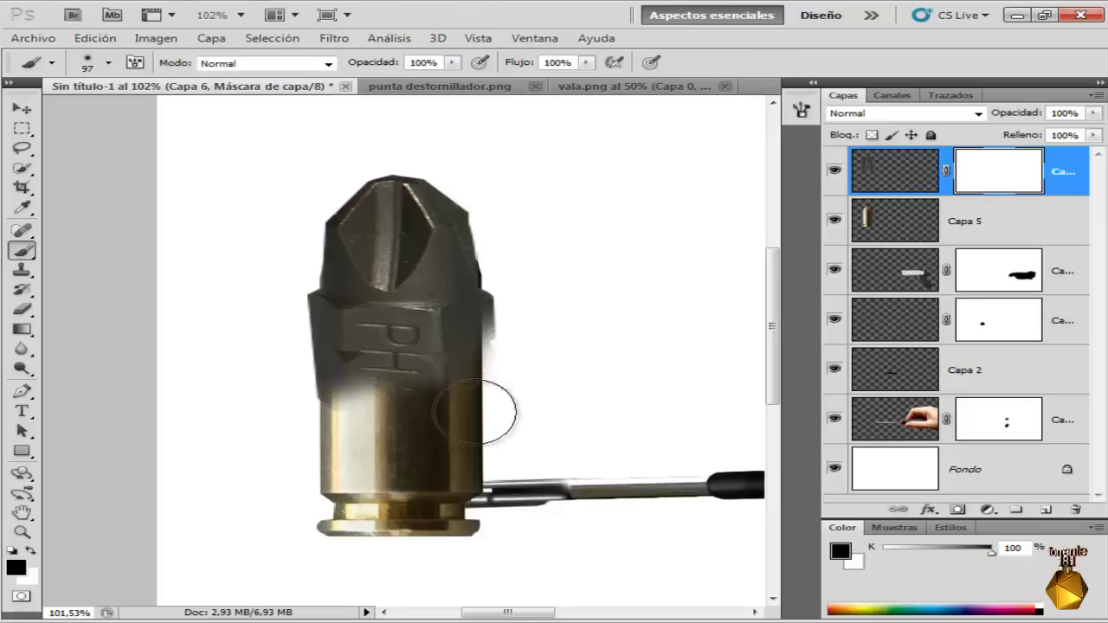
With a 70 px brush, mask the PH lettering and the edges around the bullet.
{"action": "right_click", "coordinate": [314, 405]}
{"action": "left_click_drag", "start_coordinate": [408, 421], "coordinate": [383, 422]}
{"action": "key", "text": "Return"}
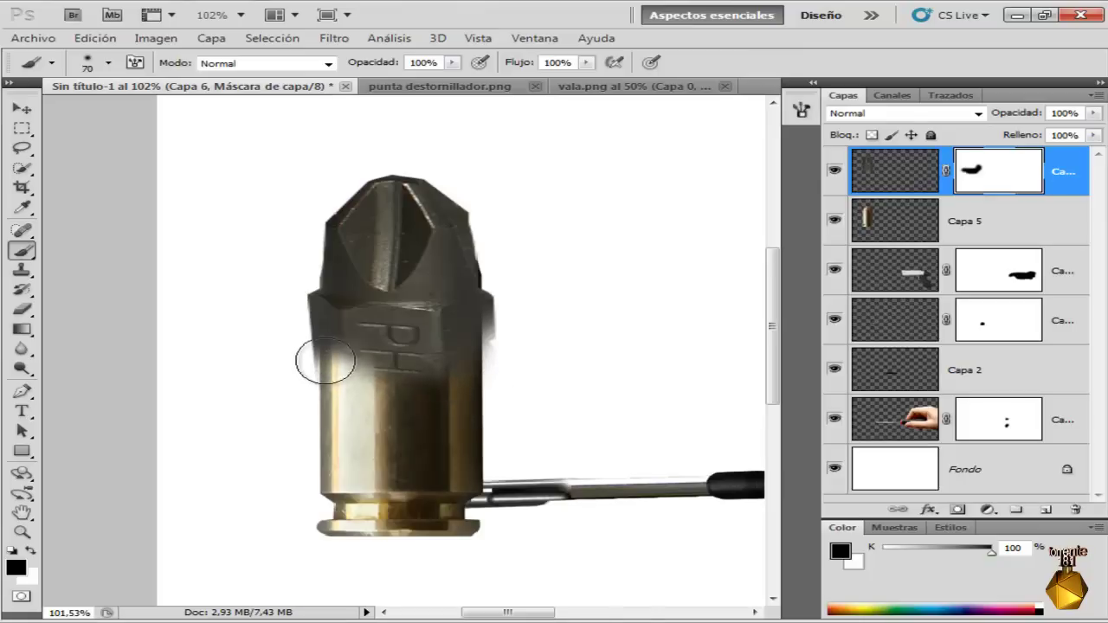
{"action": "mouse_move", "coordinate": [329, 358]}
{"action": "left_mouse_down"}
{"action": "mouse_move", "coordinate": [321, 383]}
{"action": "mouse_move", "coordinate": [495, 366]}
{"action": "left_mouse_up"}
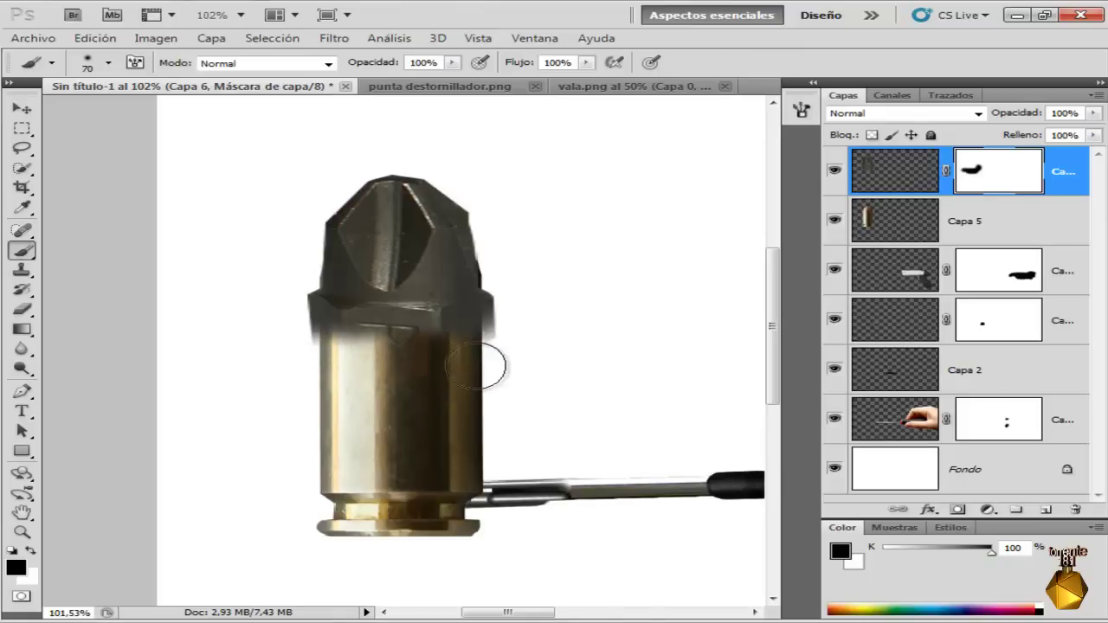
{"action": "left_click_drag", "start_coordinate": [526, 321], "coordinate": [522, 326]}
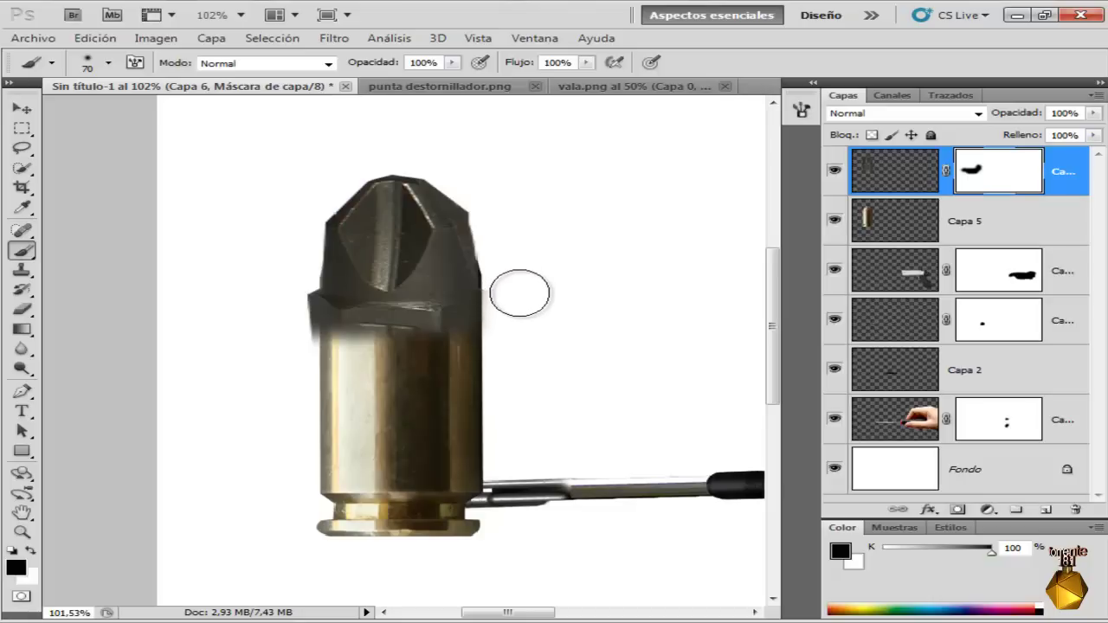
{"action": "mouse_move", "coordinate": [348, 355]}
{"action": "left_mouse_down"}
{"action": "mouse_move", "coordinate": [285, 334]}
{"action": "mouse_move", "coordinate": [285, 302]}
{"action": "left_mouse_up"}
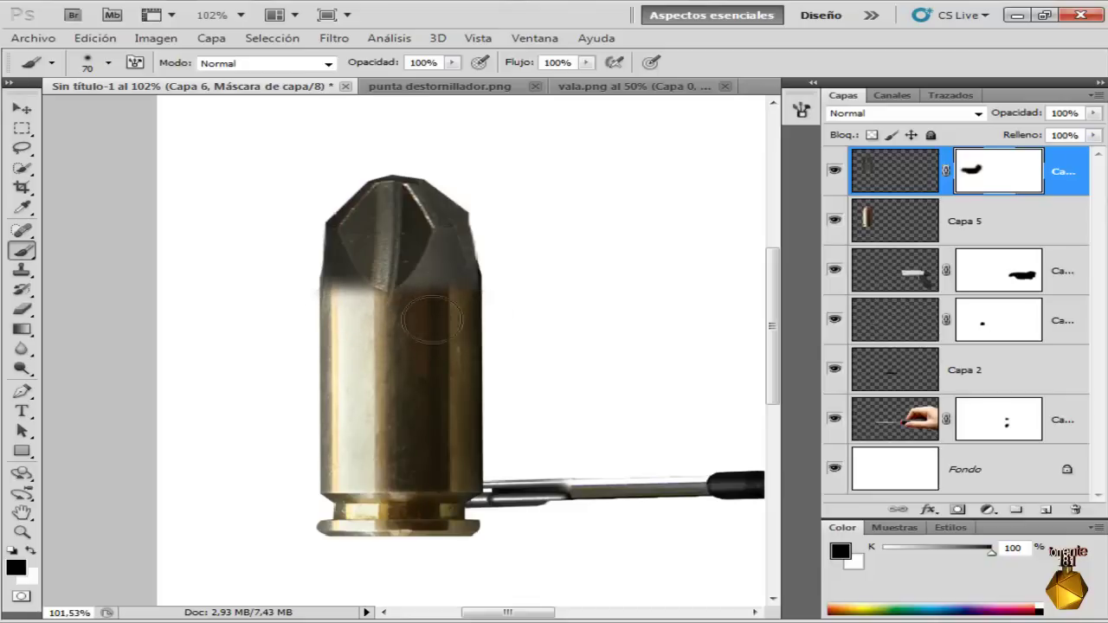
{"action": "left_click_drag", "start_coordinate": [304, 314], "coordinate": [309, 317]}
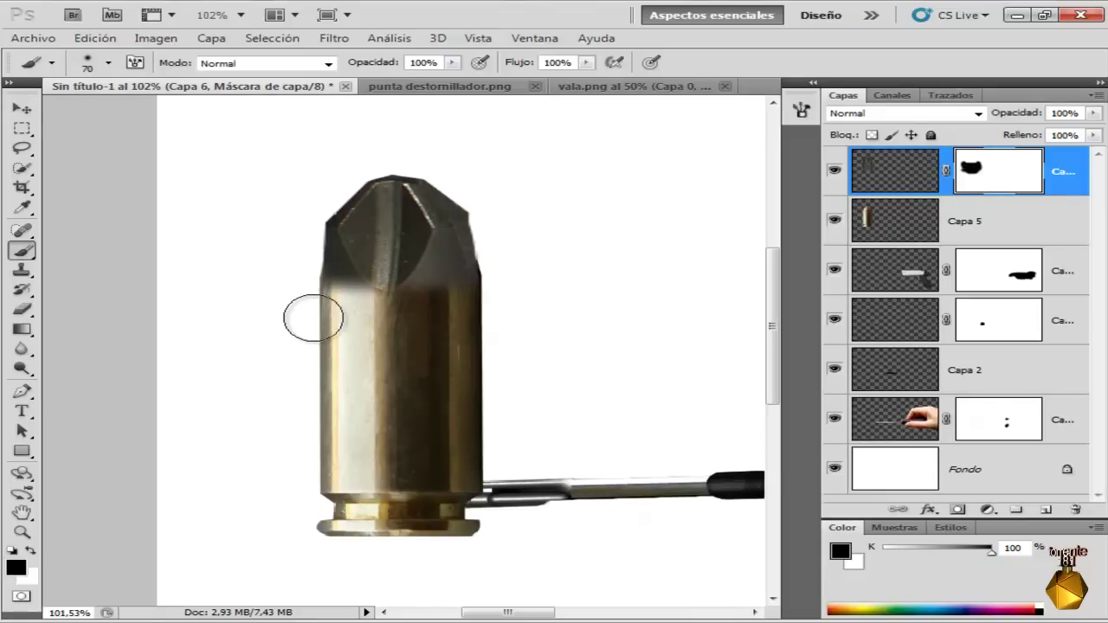
Use a hard round brush to sharpen the blend along the casing's top edge.
{"action": "right_click", "coordinate": [617, 389]}
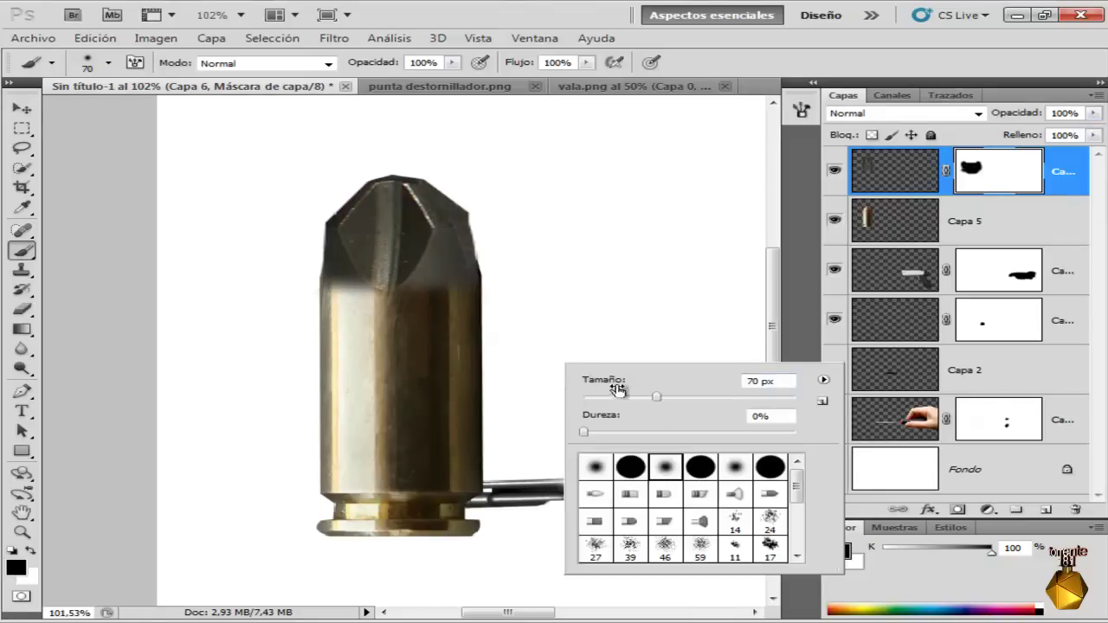
{"action": "double_click", "coordinate": [629, 468]}
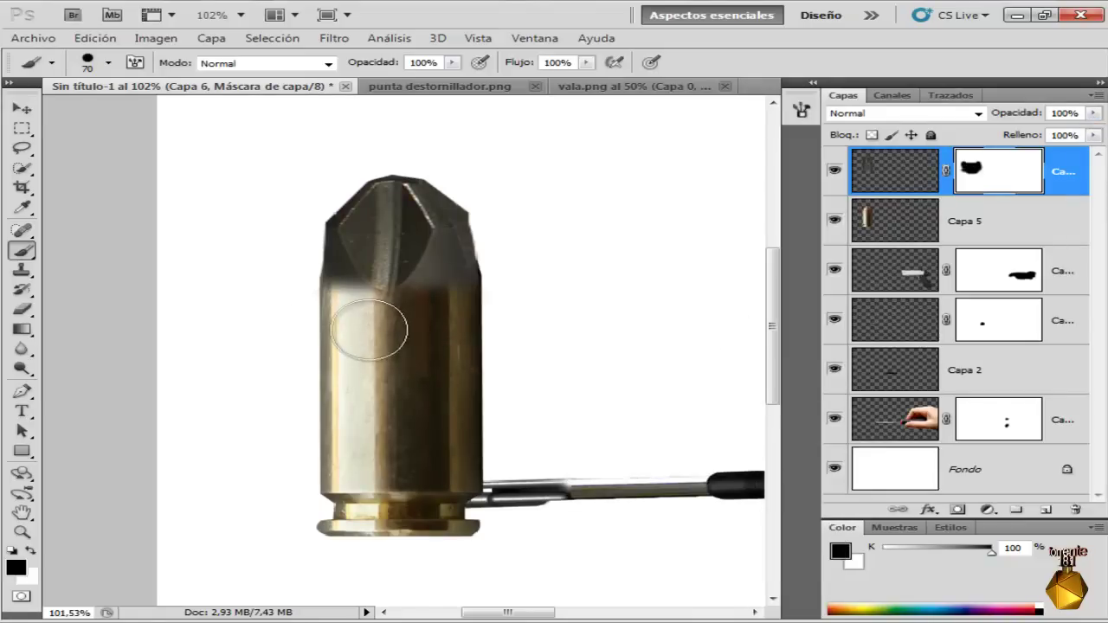
{"action": "mouse_move", "coordinate": [405, 325]}
{"action": "left_mouse_down"}
{"action": "mouse_move", "coordinate": [485, 318]}
{"action": "mouse_move", "coordinate": [285, 314]}
{"action": "mouse_move", "coordinate": [511, 312]}
{"action": "left_mouse_up"}
{"action": "left_click", "coordinate": [917, 166]}
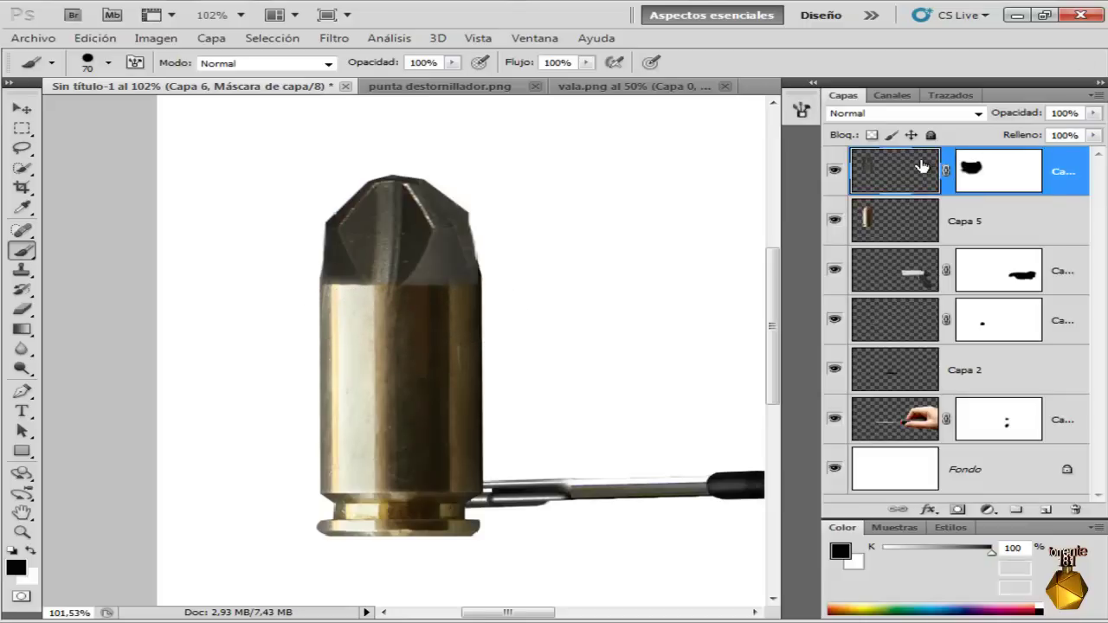
Lower the bit tip's opacity to 81%, try a white highlight on the casing, then undo it.
{"action": "left_click", "coordinate": [1094, 114]}
{"action": "left_click_drag", "start_coordinate": [1091, 132], "coordinate": [1080, 135]}
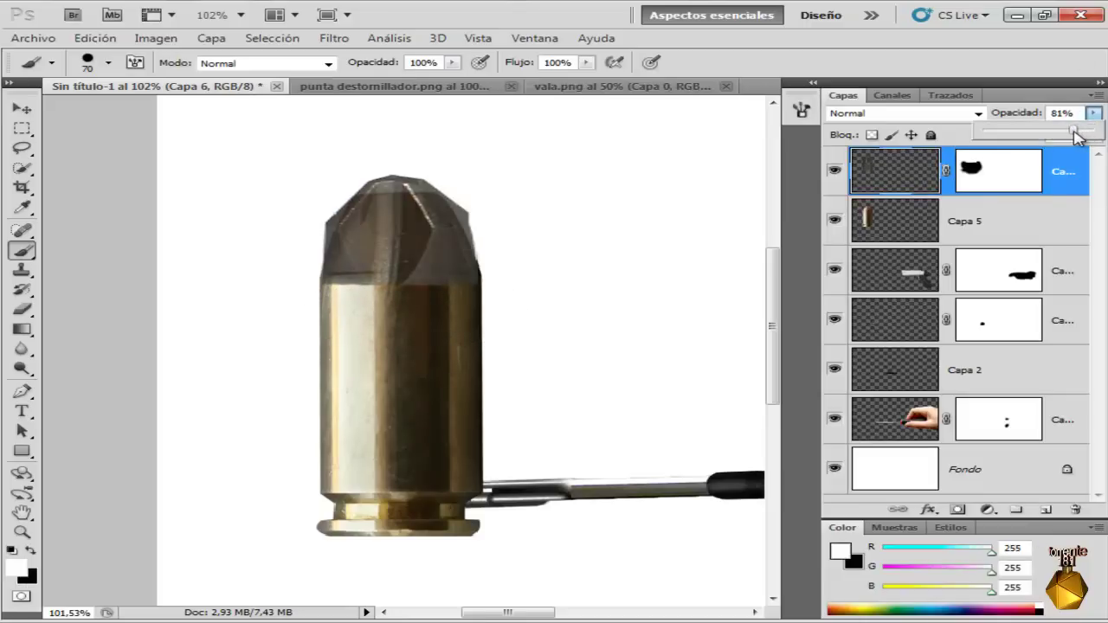
{"action": "left_click", "coordinate": [453, 314]}
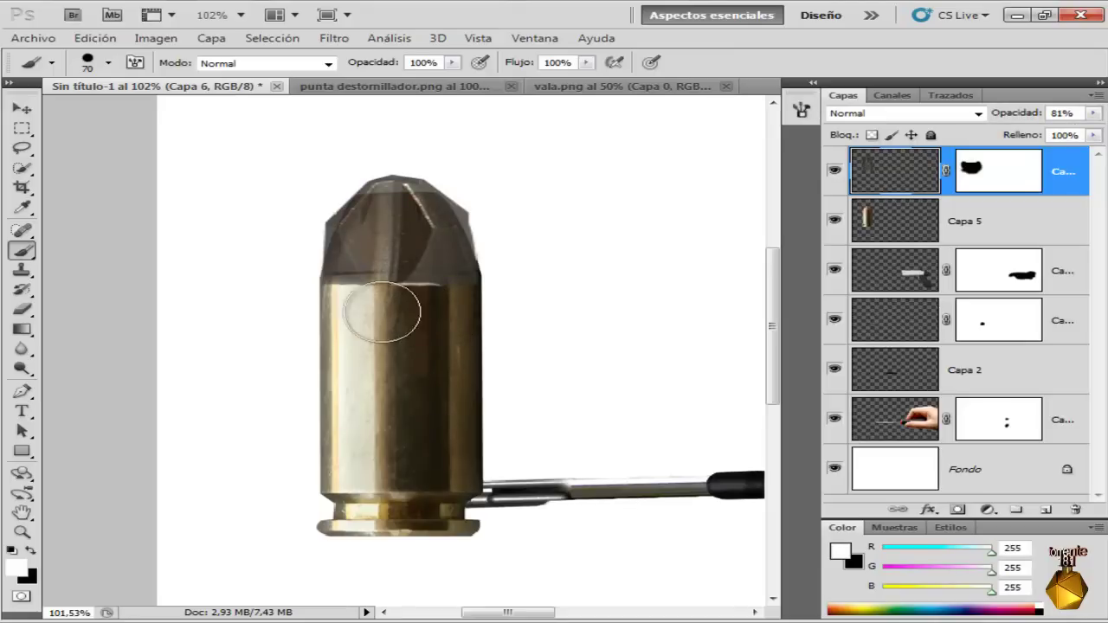
{"action": "mouse_move", "coordinate": [381, 312]}
{"action": "left_mouse_down"}
{"action": "mouse_move", "coordinate": [346, 309]}
{"action": "mouse_move", "coordinate": [380, 314]}
{"action": "left_mouse_up"}
{"action": "mouse_move", "coordinate": [456, 310]}
{"action": "left_mouse_down"}
{"action": "mouse_move", "coordinate": [470, 303]}
{"action": "mouse_move", "coordinate": [444, 309]}
{"action": "left_mouse_up"}
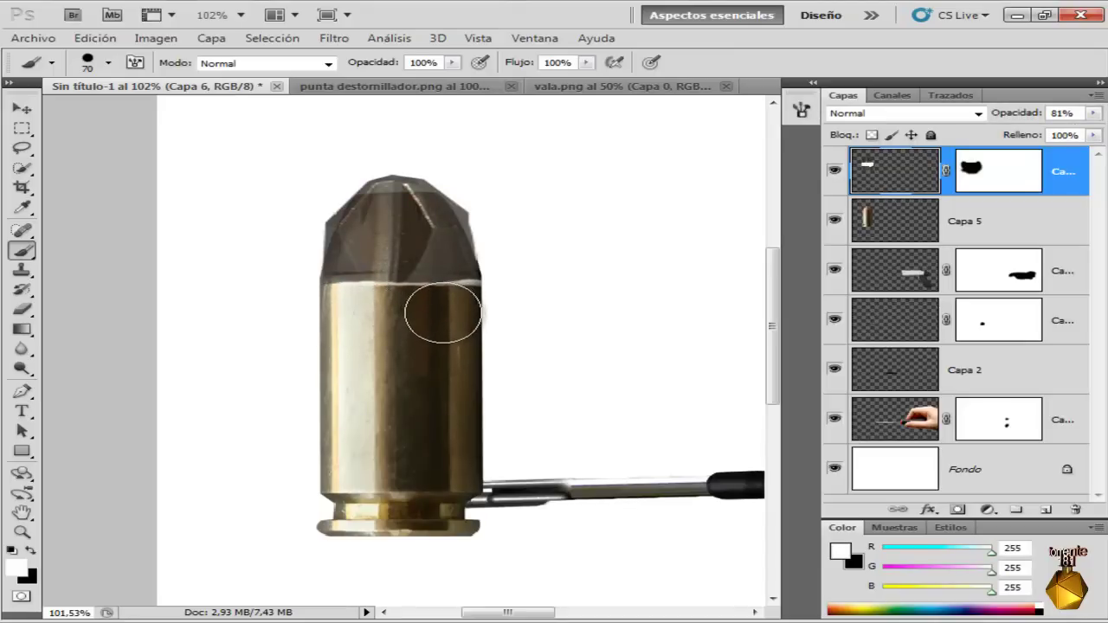
{"action": "key", "text": "ctrl+z"}
Return to the bit's mask and set a soft round brush at 21 px.
{"action": "left_click", "coordinate": [995, 171]}
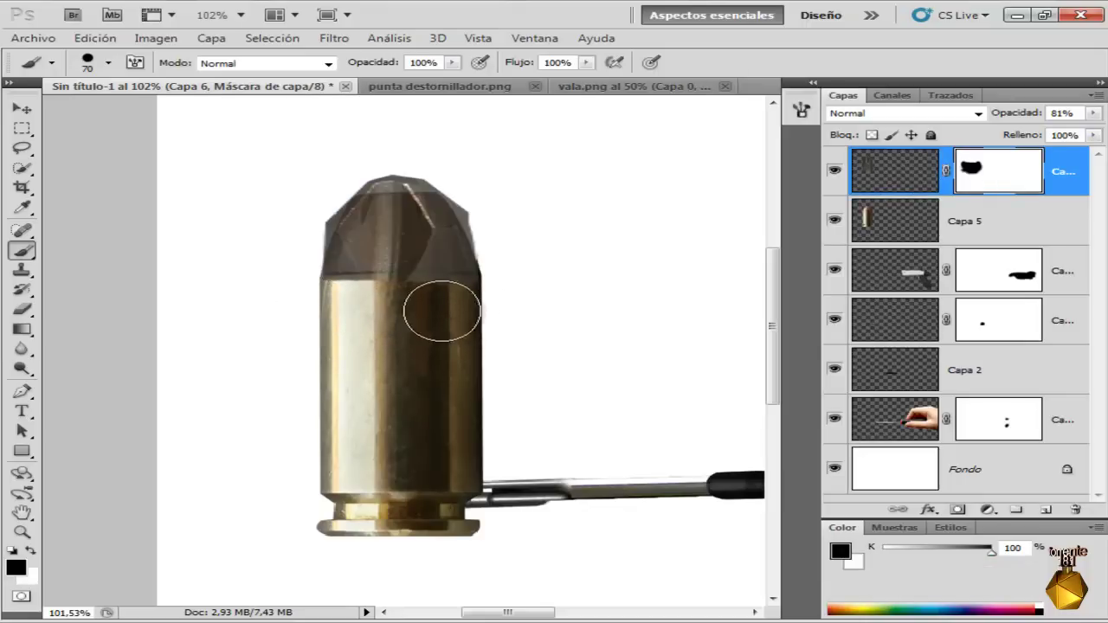
{"action": "right_click", "coordinate": [396, 318]}
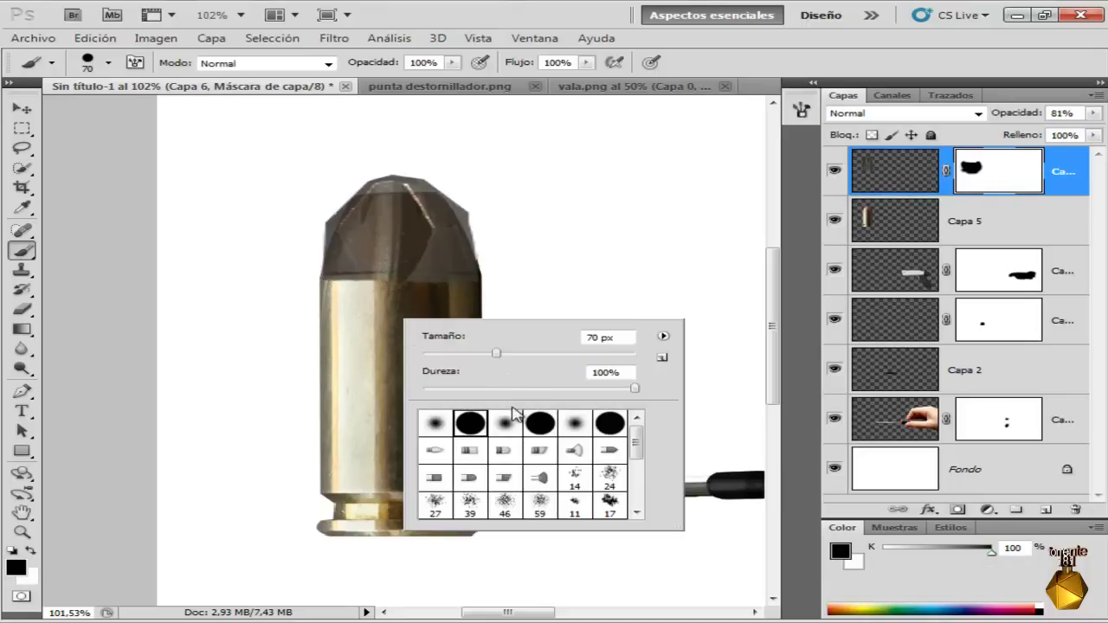
{"action": "double_click", "coordinate": [504, 423]}
{"action": "right_click", "coordinate": [439, 336]}
{"action": "type", "text": "21"}
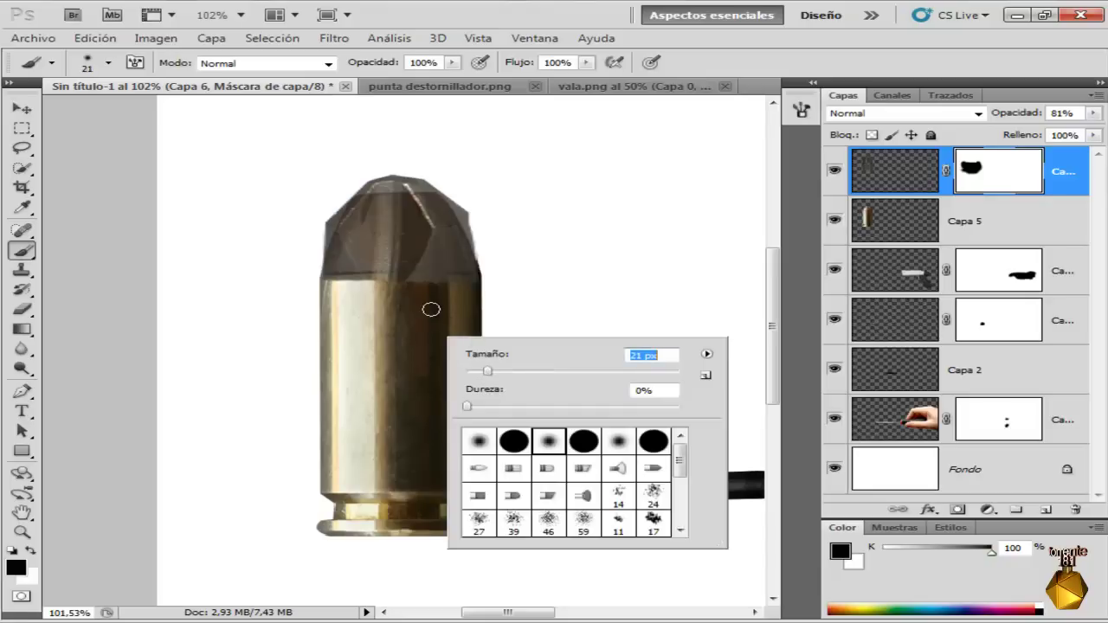
{"action": "key", "text": "Return"}
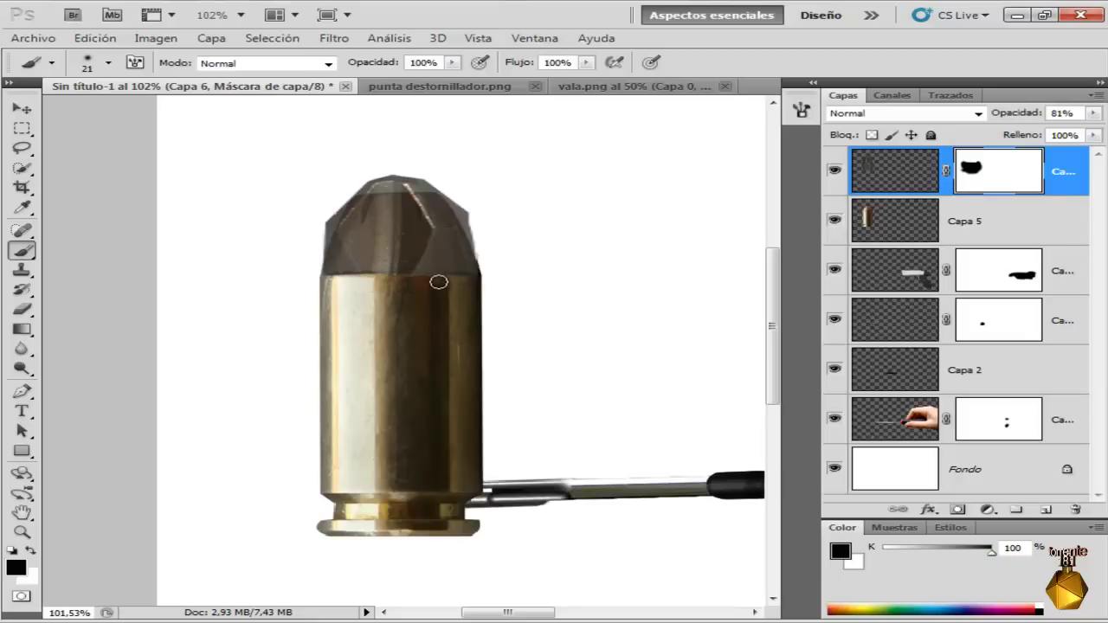
Switch back to the tip layer's pixels and raise its opacity to 100%.
{"action": "left_click", "coordinate": [878, 178]}
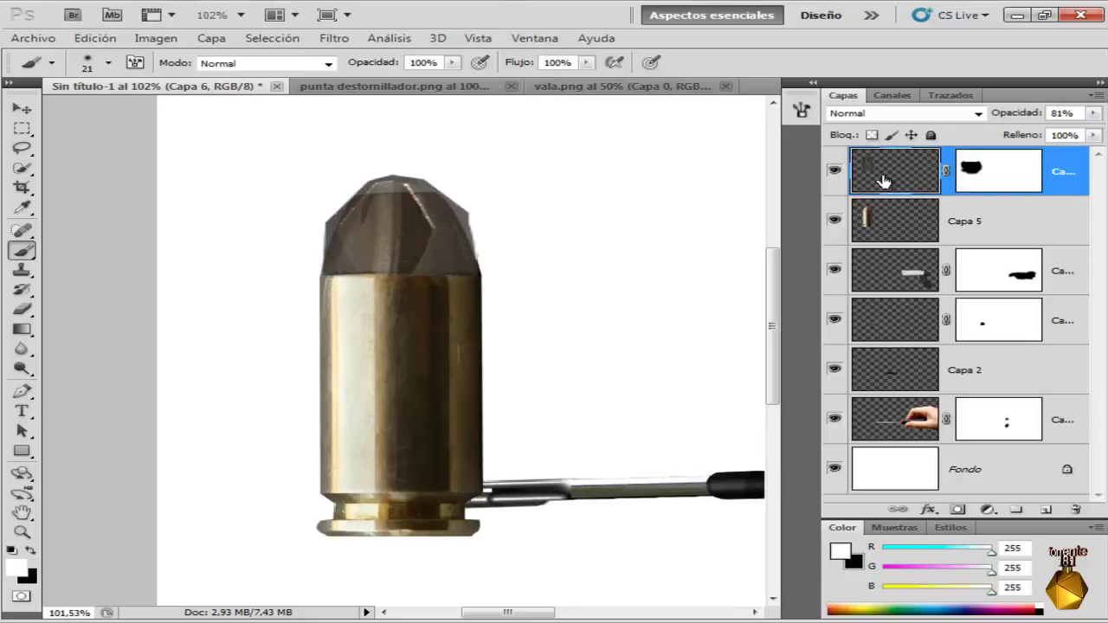
{"action": "left_click", "coordinate": [1093, 113]}
{"action": "left_click_drag", "start_coordinate": [1073, 129], "coordinate": [1095, 129]}
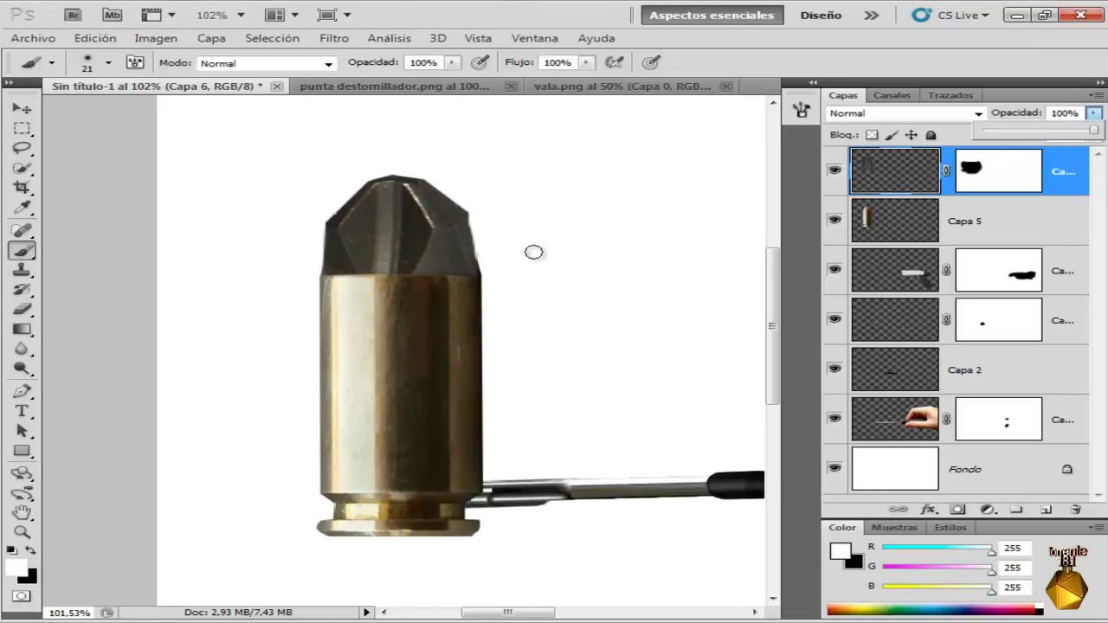
{"action": "left_click", "coordinate": [23, 109]}
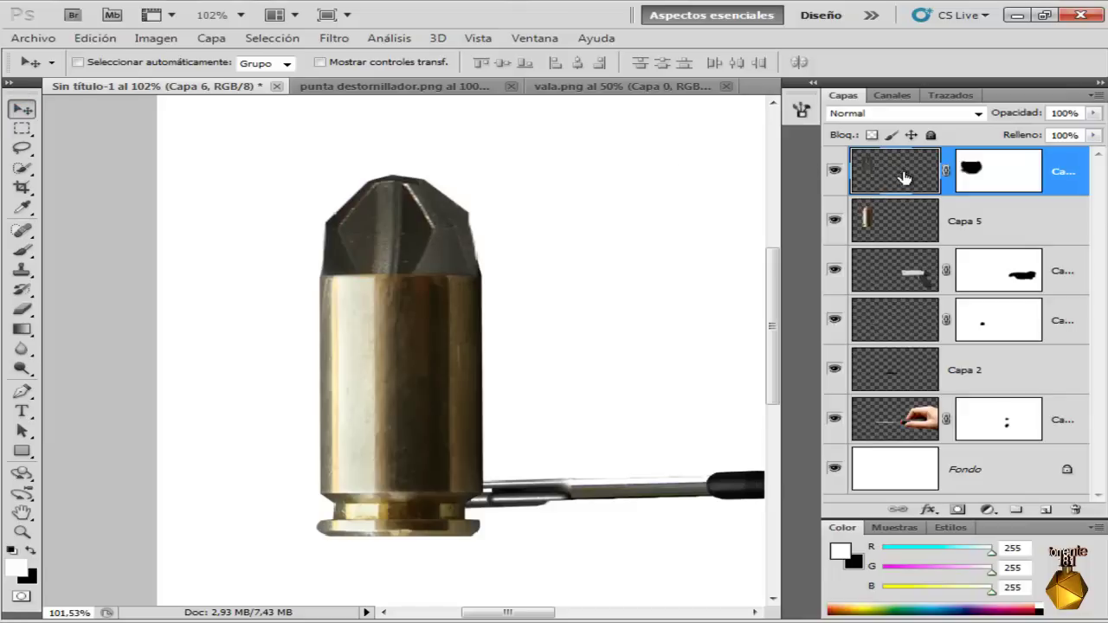
Select Capa 5 together with Capa 6 and merge them with Combinar capas.
{"action": "left_click", "coordinate": [1019, 225], "text": "ctrl"}
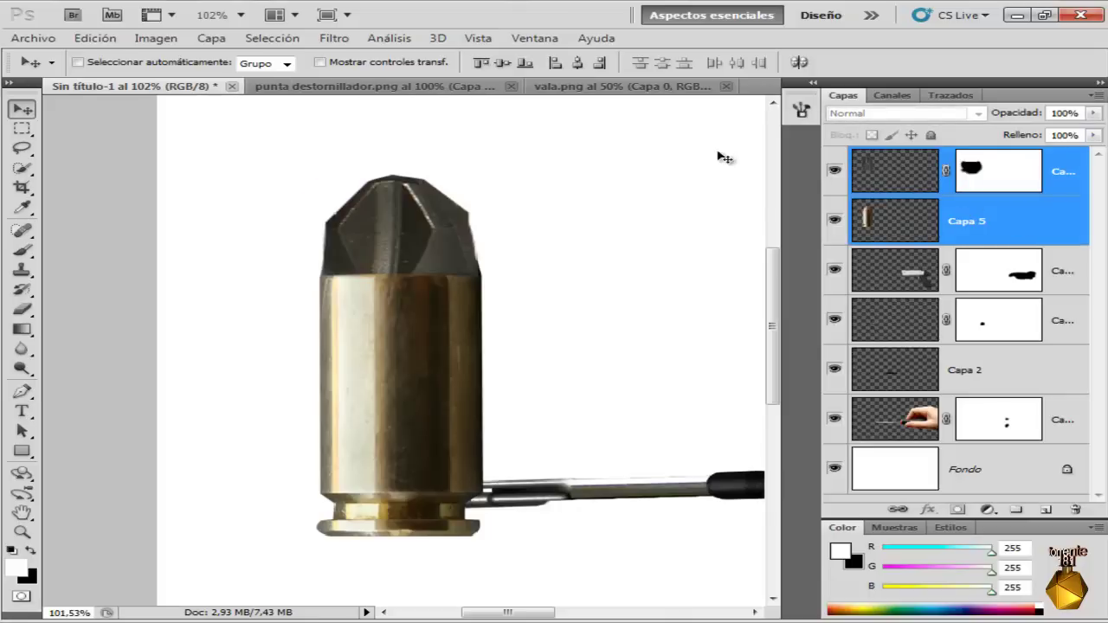
{"action": "left_click", "coordinate": [868, 176]}
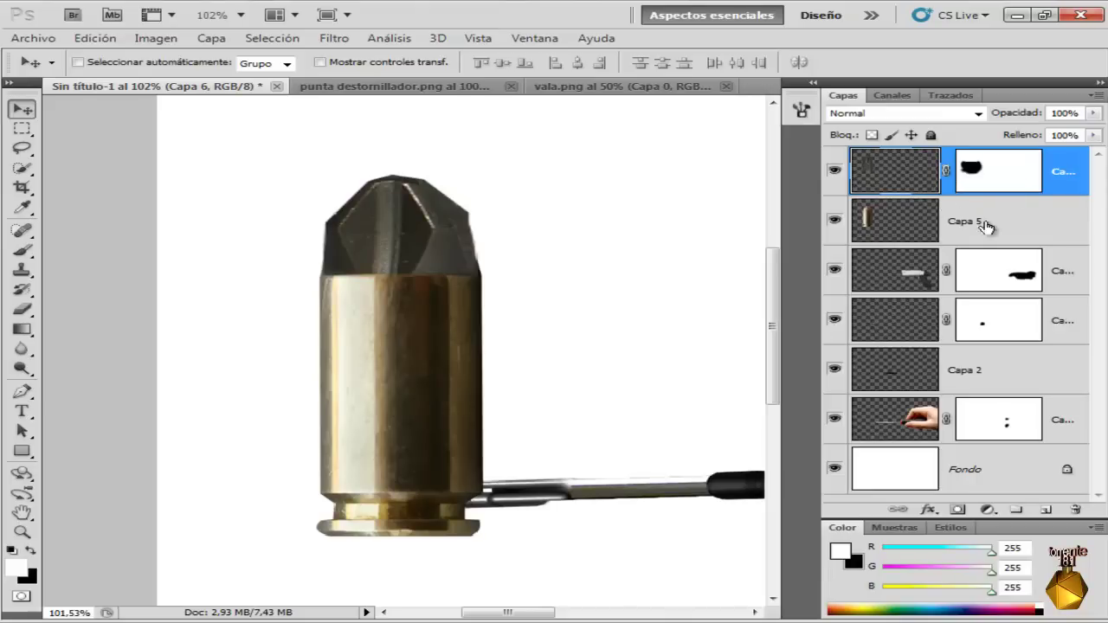
{"action": "left_click", "coordinate": [1028, 223], "text": "ctrl"}
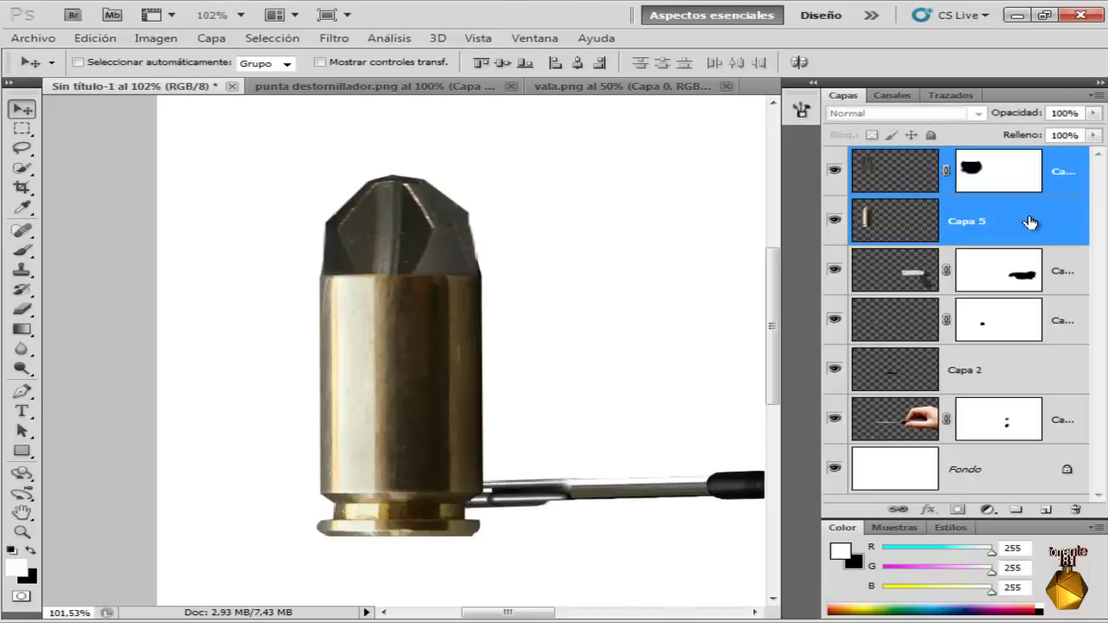
{"action": "right_click", "coordinate": [1028, 221]}
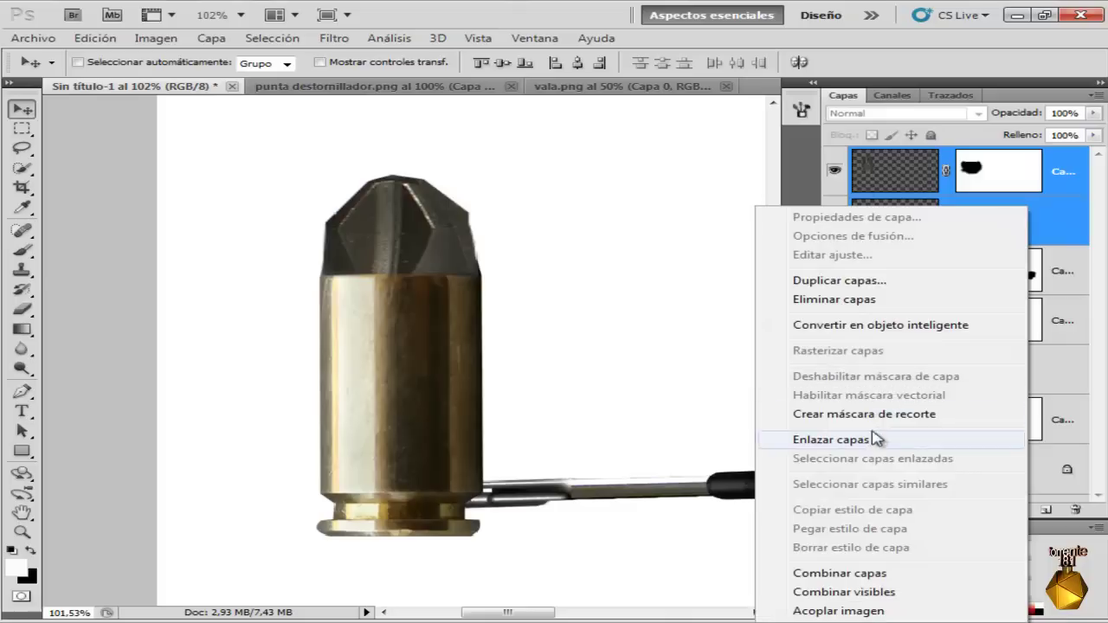
{"action": "left_click", "coordinate": [861, 571]}
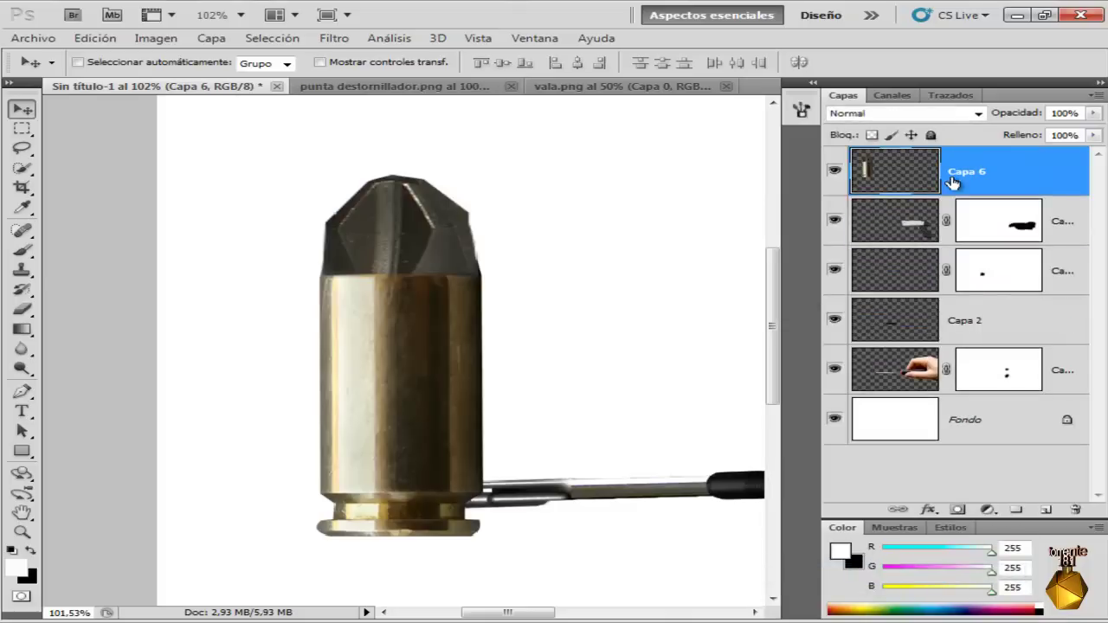
Drag the bullet left, fit the image on screen, and place the bullet top-left.
{"action": "mouse_move", "coordinate": [374, 362]}
{"action": "left_mouse_down"}
{"action": "mouse_move", "coordinate": [268, 363]}
{"action": "mouse_move", "coordinate": [283, 352]}
{"action": "left_mouse_up"}
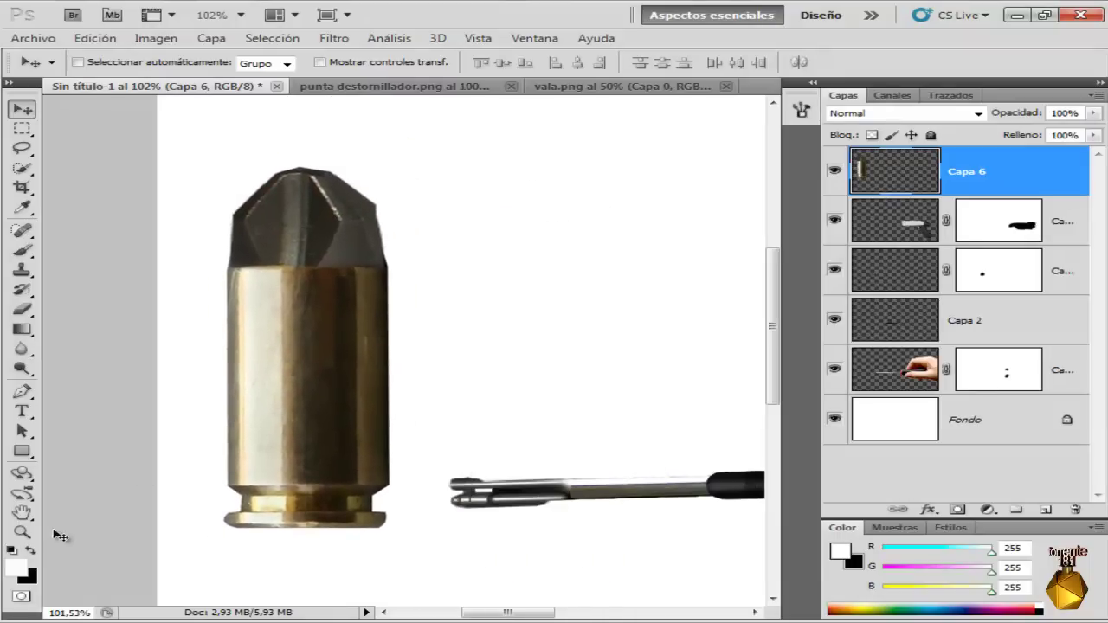
{"action": "left_click", "coordinate": [22, 532]}
{"action": "right_click", "coordinate": [593, 306]}
{"action": "left_click", "coordinate": [660, 317]}
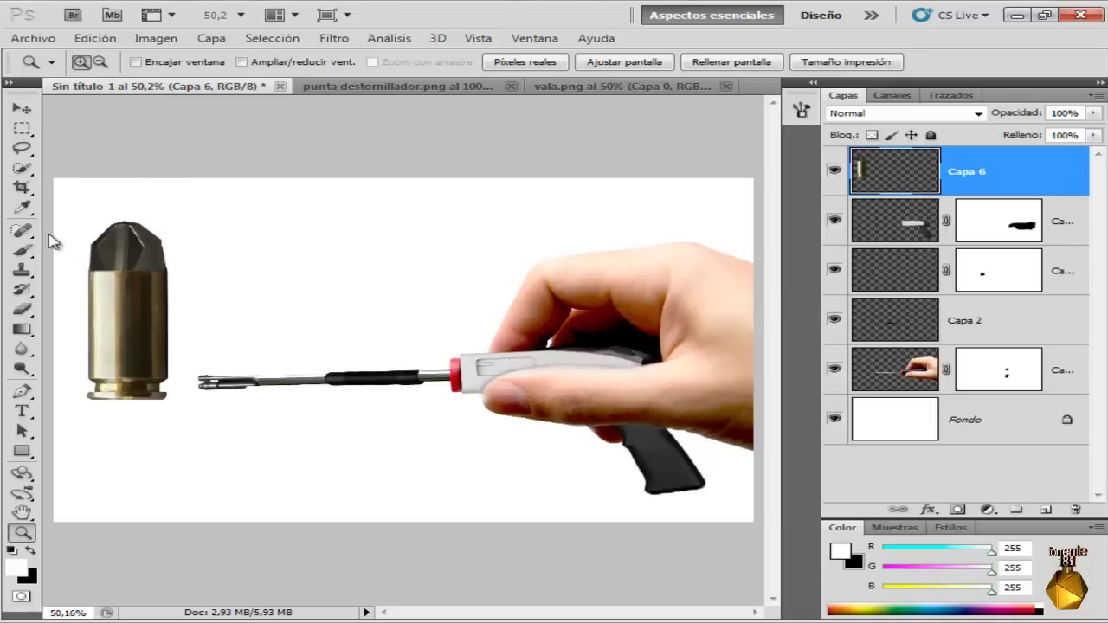
{"action": "left_click", "coordinate": [22, 108]}
{"action": "mouse_move", "coordinate": [135, 304]}
{"action": "left_mouse_down"}
{"action": "mouse_move", "coordinate": [143, 279]}
{"action": "mouse_move", "coordinate": [119, 266]}
{"action": "left_mouse_up"}
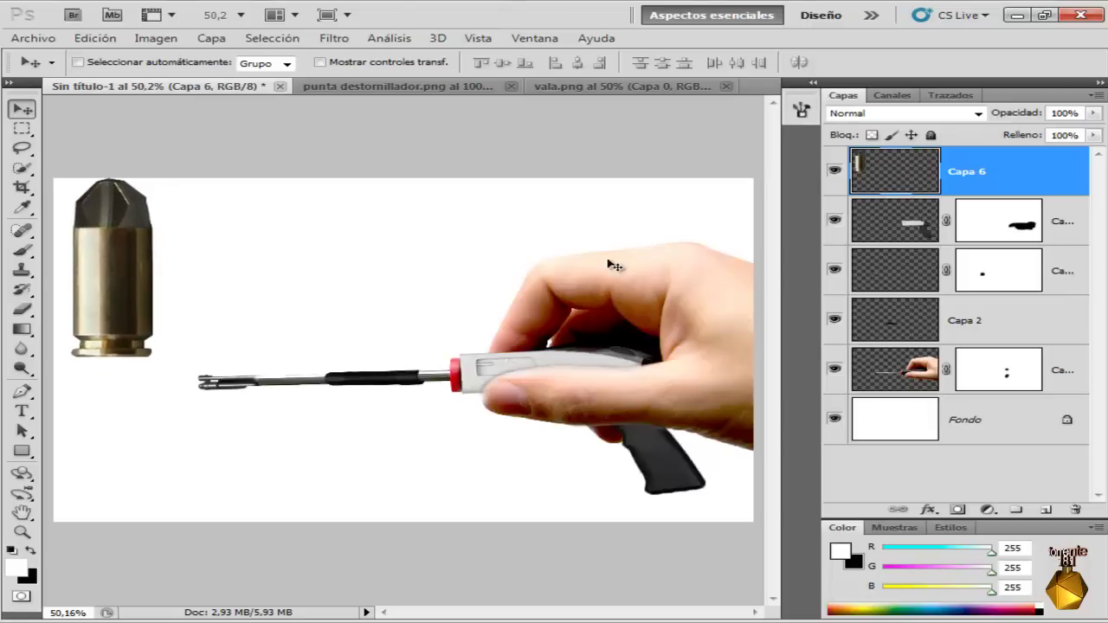
Duplicate Capa 6 as Capa 6 copia and nudge the copy right beside the original.
{"action": "right_click", "coordinate": [1044, 179]}
{"action": "left_click", "coordinate": [926, 245]}
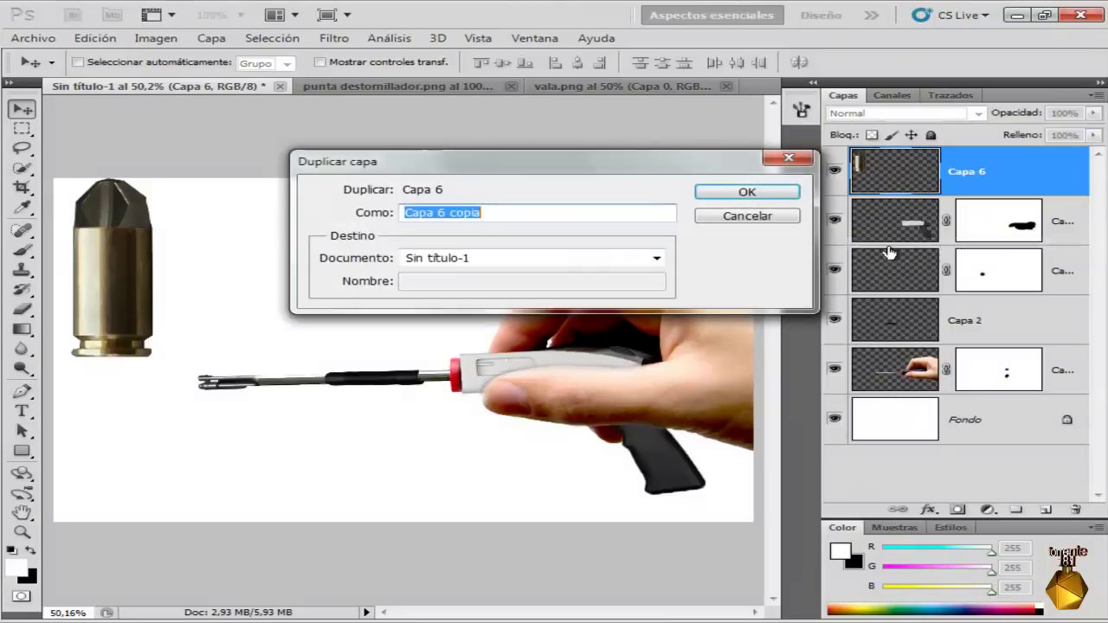
{"action": "left_click", "coordinate": [782, 195]}
{"action": "key", "text": "shift+Right"}
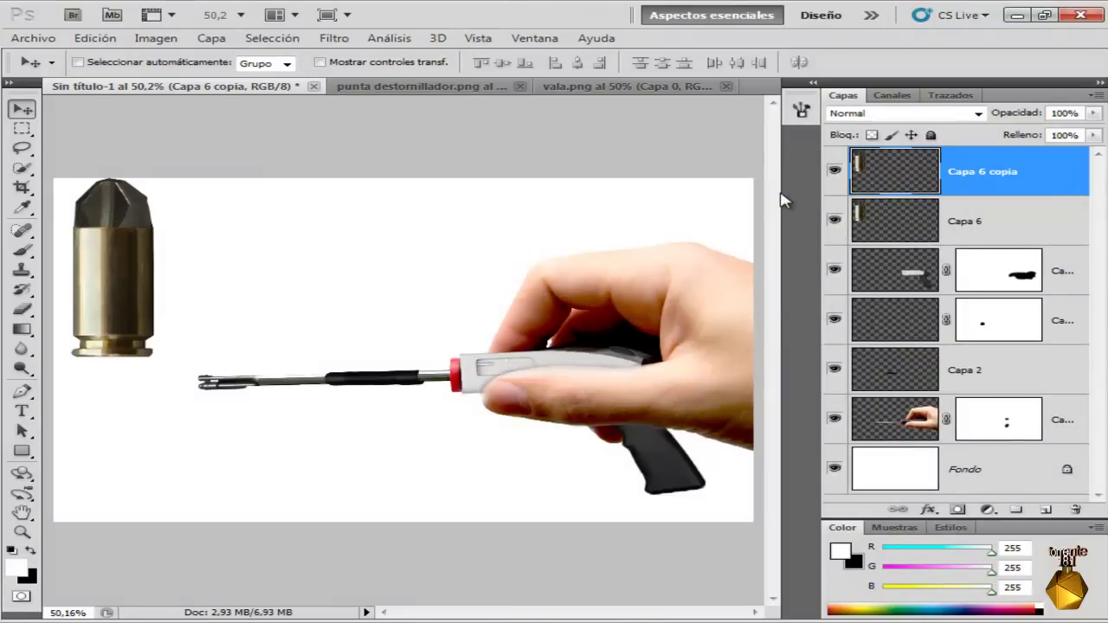
{"action": "key", "text": "shift+Right"}
{"action": "key", "text": "shift+Right"}
{"action": "key", "text": "shift+Right"}
{"action": "key", "text": "shift+Right"}
{"action": "key", "text": "shift+Right"}
{"action": "key", "text": "shift+Right"}
{"action": "key", "text": "shift+Right"}
{"action": "key", "text": "shift+Right"}
{"action": "key", "text": "shift+Right"}
{"action": "key", "text": "shift+Right"}
{"action": "key", "text": "shift+Right"}
{"action": "key", "text": "shift+Right"}
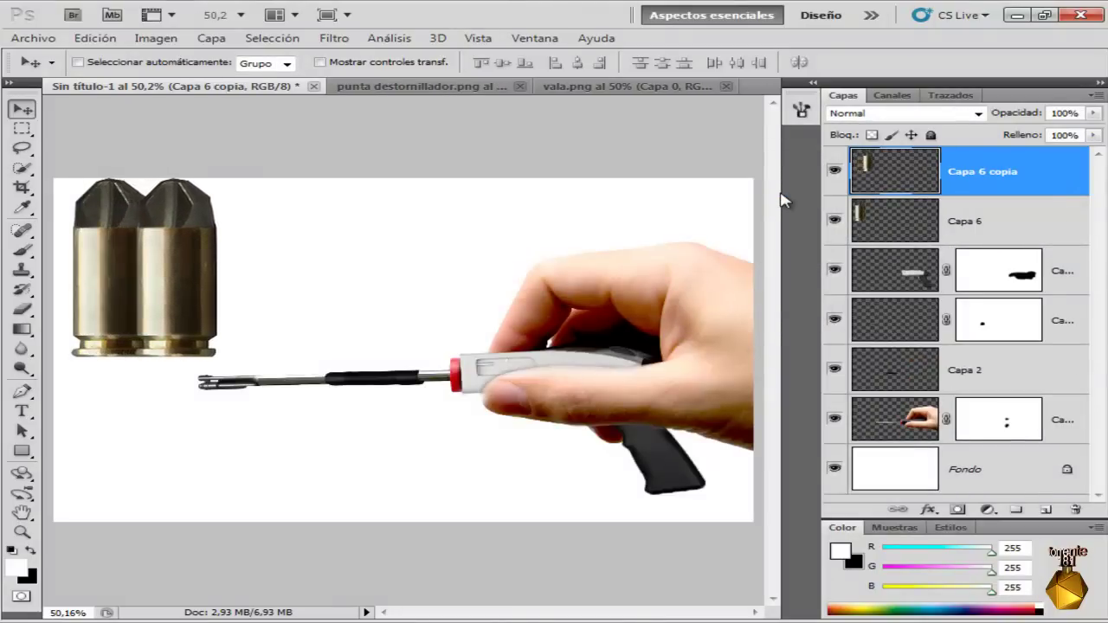
{"action": "key", "text": "shift+Right"}
{"action": "key", "text": "shift+Right"}
{"action": "key", "text": "shift+Right"}
{"action": "key", "text": "shift+Right"}
{"action": "key", "text": "shift+Right"}
{"action": "key", "text": "shift+Right"}
{"action": "key", "text": "shift+Right"}
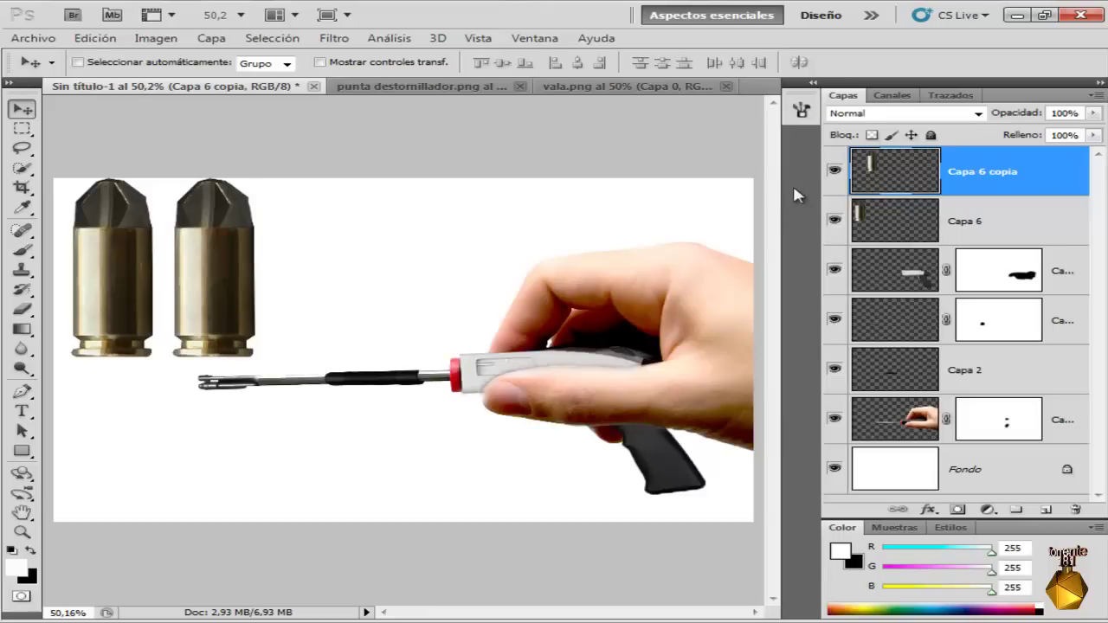
Duplicate both bullet layers and shift the copies right to complete a row of four.
{"action": "left_click", "coordinate": [1010, 220], "text": "shift"}
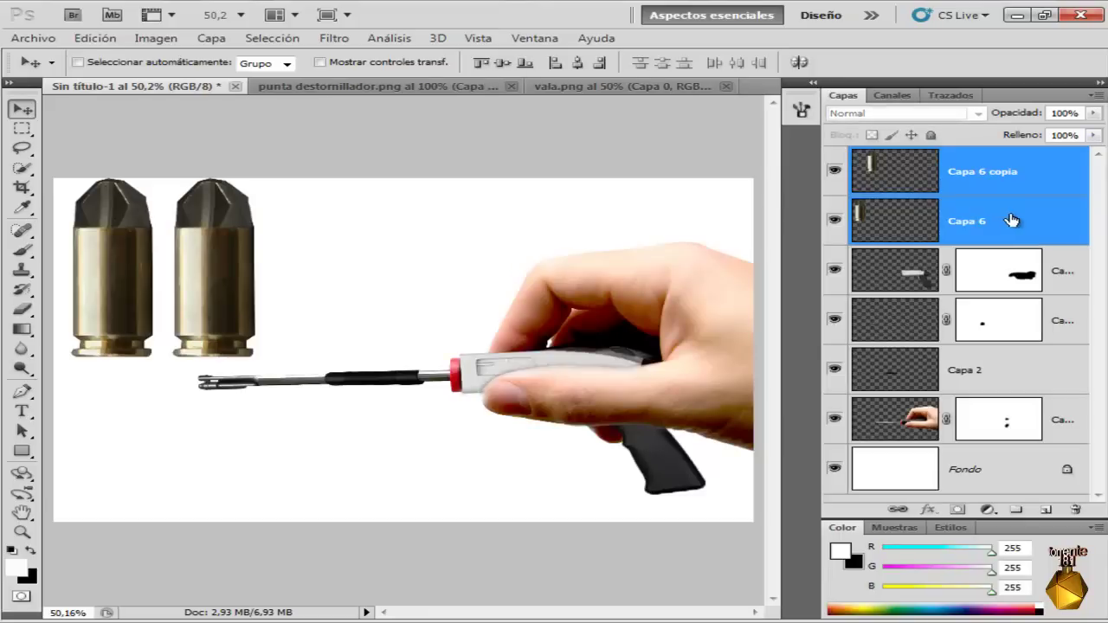
{"action": "right_click", "coordinate": [1010, 221]}
{"action": "left_click", "coordinate": [874, 282]}
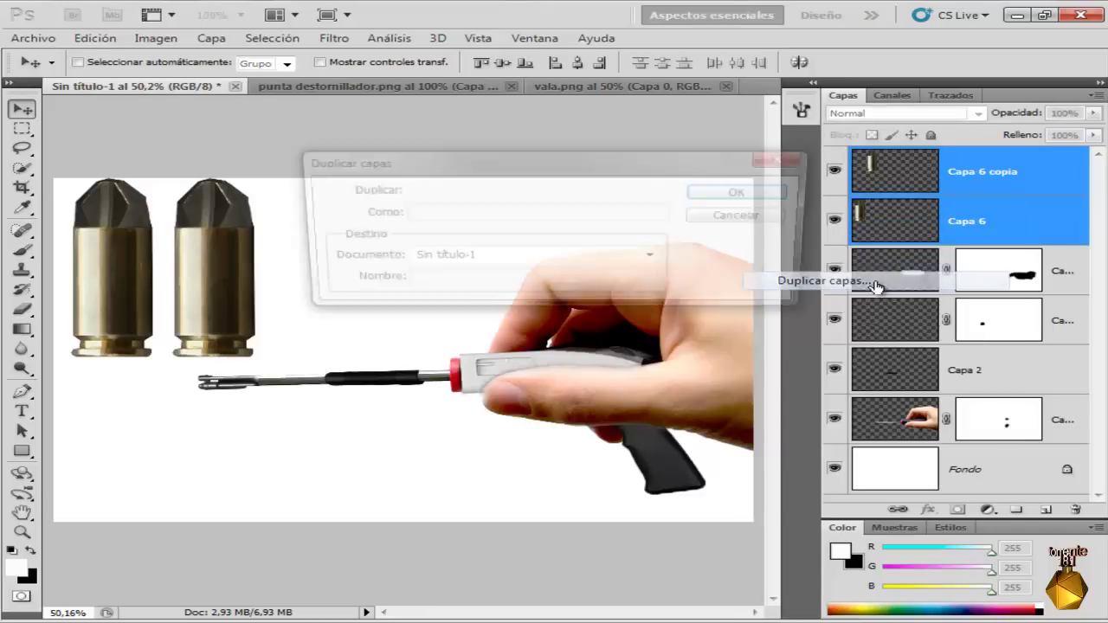
{"action": "left_click", "coordinate": [743, 192]}
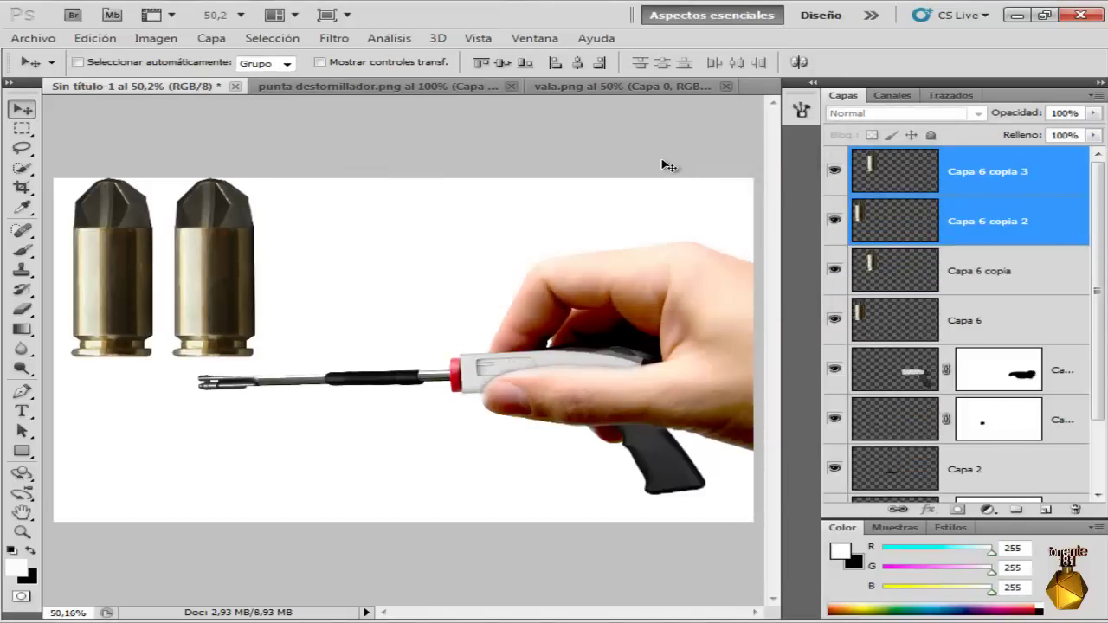
{"action": "key", "text": "shift+Right"}
{"action": "key", "text": "shift+Right"}
{"action": "key", "text": "shift+Right"}
{"action": "key", "text": "shift+Right"}
{"action": "key", "text": "shift+Right"}
{"action": "key", "text": "shift+Right"}
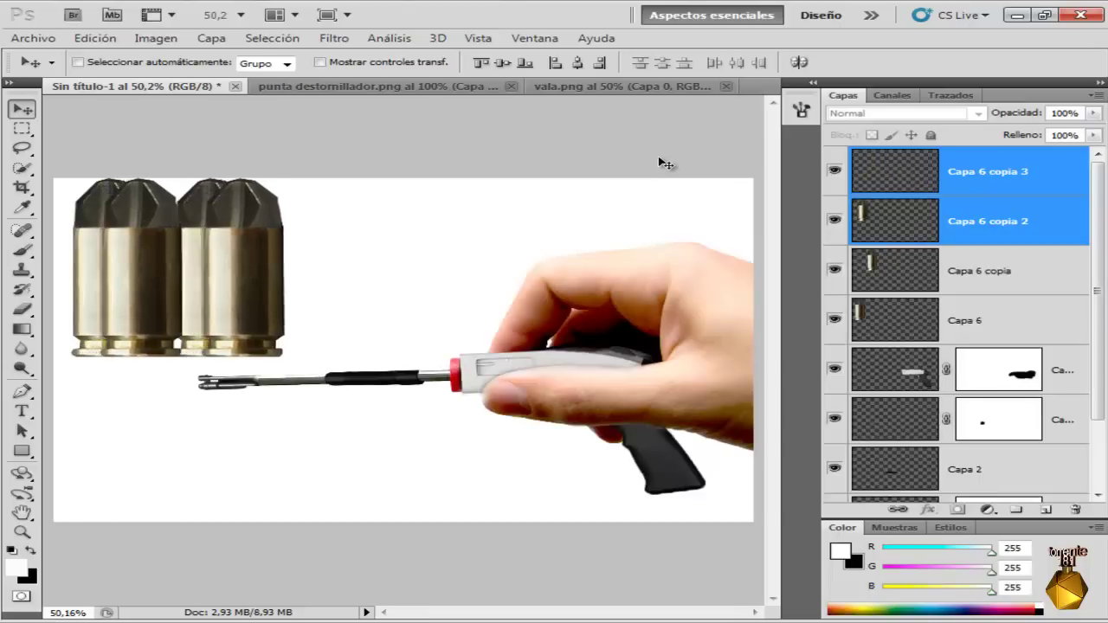
{"action": "key", "text": "shift+Right"}
{"action": "key", "text": "shift+Right"}
{"action": "key", "text": "shift+Right"}
{"action": "key", "text": "shift+Right"}
{"action": "key", "text": "shift+Right"}
{"action": "key", "text": "shift+Right"}
{"action": "key", "text": "shift+Right"}
{"action": "key", "text": "shift+Right"}
{"action": "key", "text": "shift+Right"}
{"action": "key", "text": "shift+Right"}
{"action": "key", "text": "shift+Right"}
{"action": "key", "text": "shift+Right"}
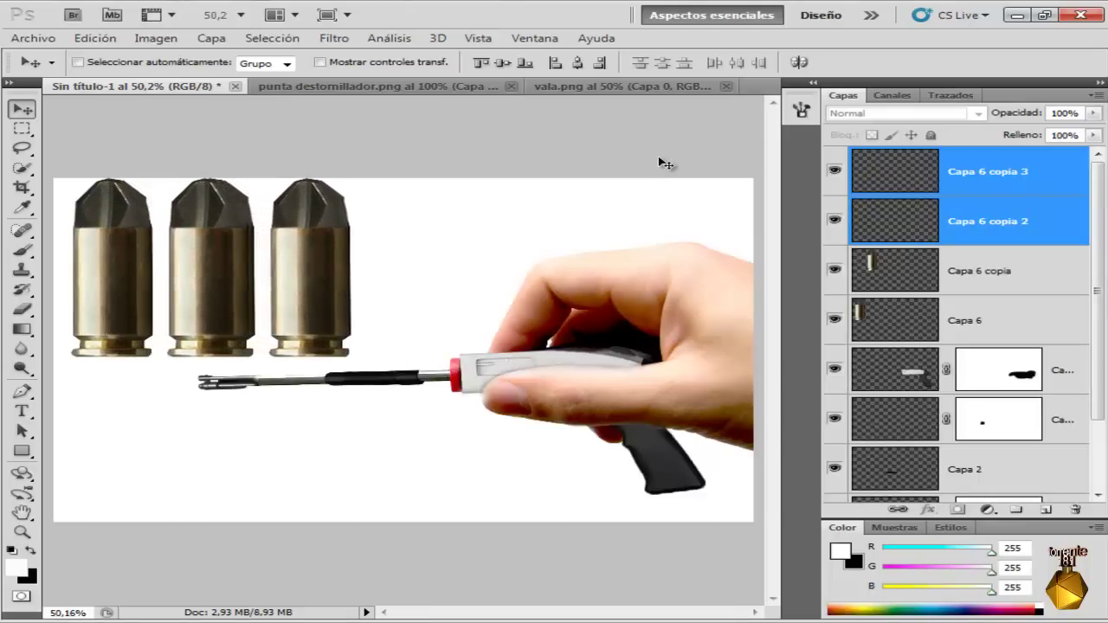
{"action": "key", "text": "shift+Right"}
{"action": "key", "text": "shift+Right"}
{"action": "key", "text": "shift+Right"}
{"action": "key", "text": "shift+Right"}
{"action": "key", "text": "shift+Right"}
{"action": "key", "text": "shift+Right"}
{"action": "key", "text": "shift+Right"}
{"action": "key", "text": "shift+Right"}
{"action": "key", "text": "shift+Right"}
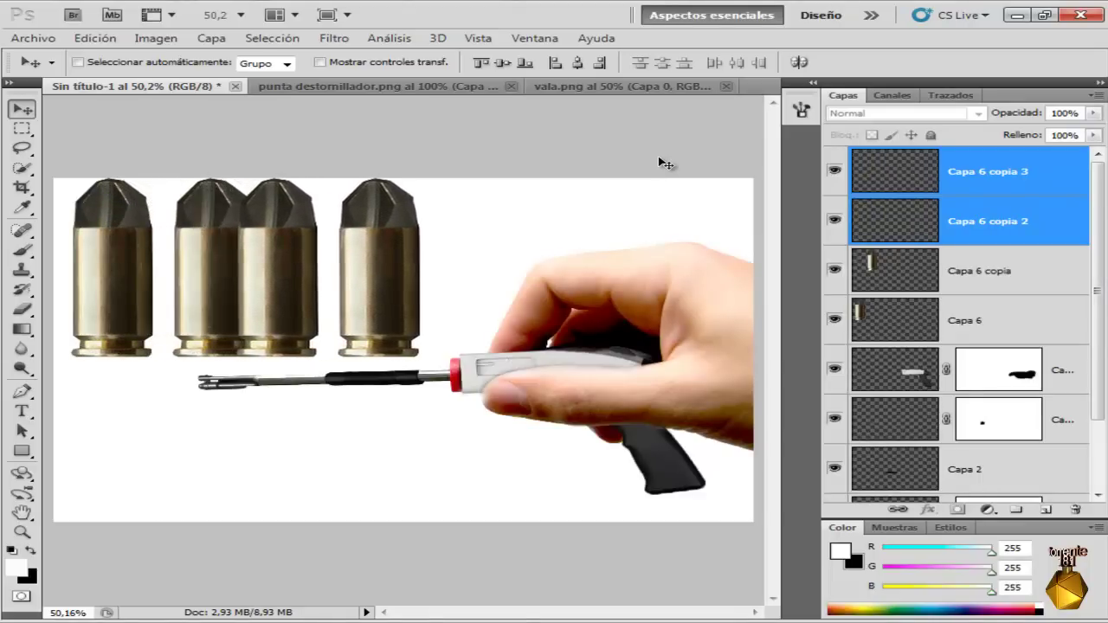
{"action": "key", "text": "shift+Right"}
{"action": "key", "text": "shift+Right"}
{"action": "key", "text": "shift+Right"}
{"action": "key", "text": "shift+Right"}
{"action": "key", "text": "shift+Right"}
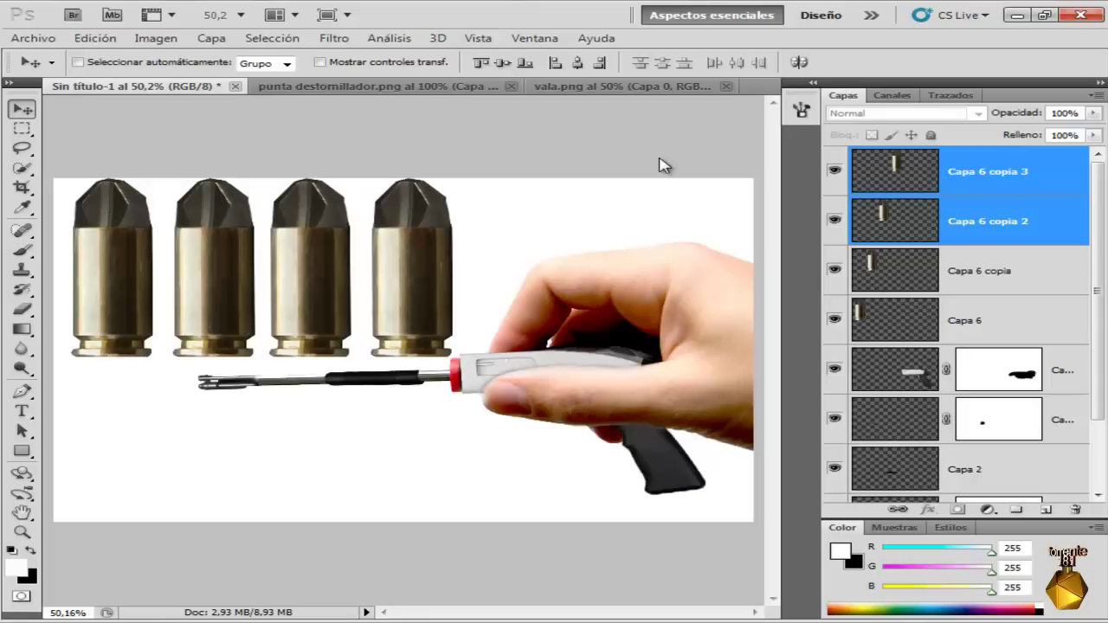
{"action": "key", "text": "Left"}
{"action": "key", "text": "Left"}
{"action": "key", "text": "Left"}
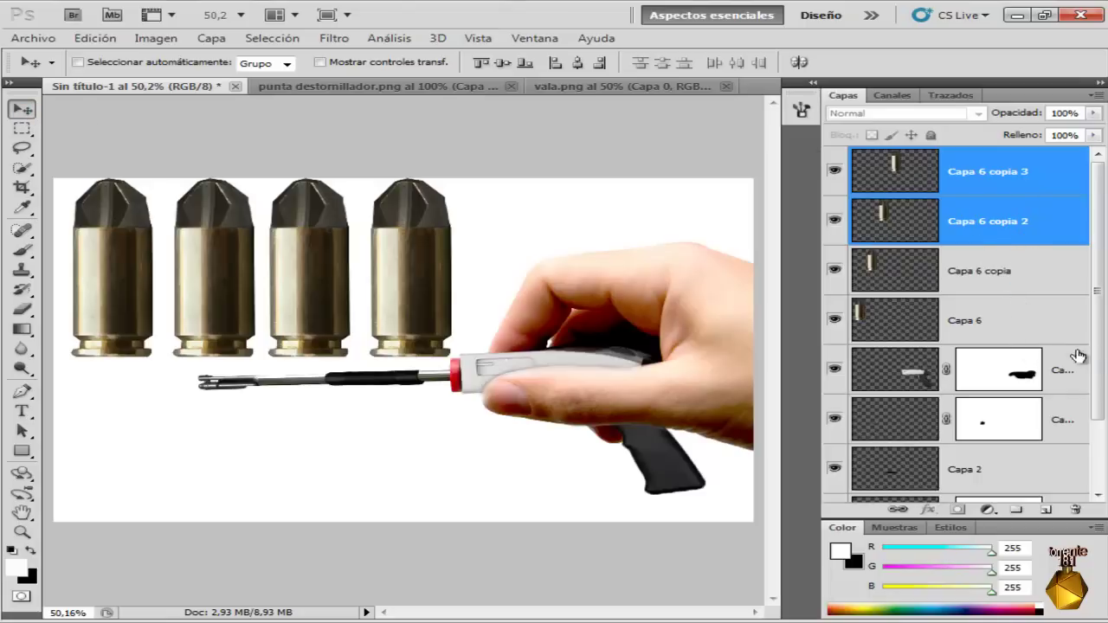
Select Capa 4 through the hand layer, merge them, and drag the result lower on the canvas.
{"action": "scroll", "coordinate": [1078, 356], "scroll_direction": "down", "scroll_amount": 1}
{"action": "left_click", "coordinate": [912, 318]}
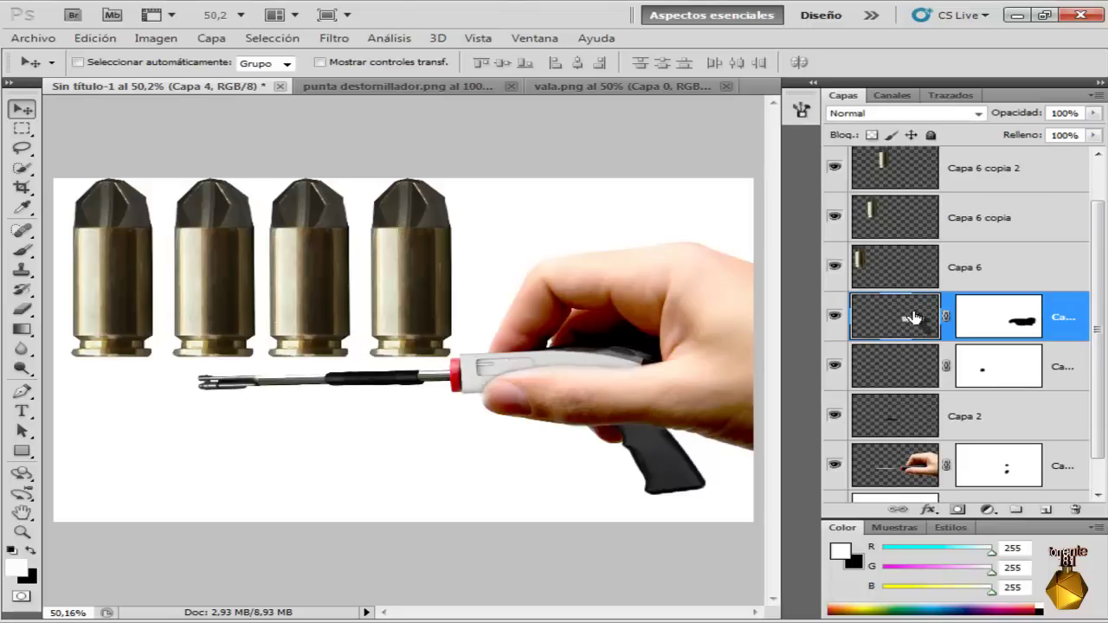
{"action": "left_click_drag", "start_coordinate": [1097, 342], "coordinate": [1101, 382]}
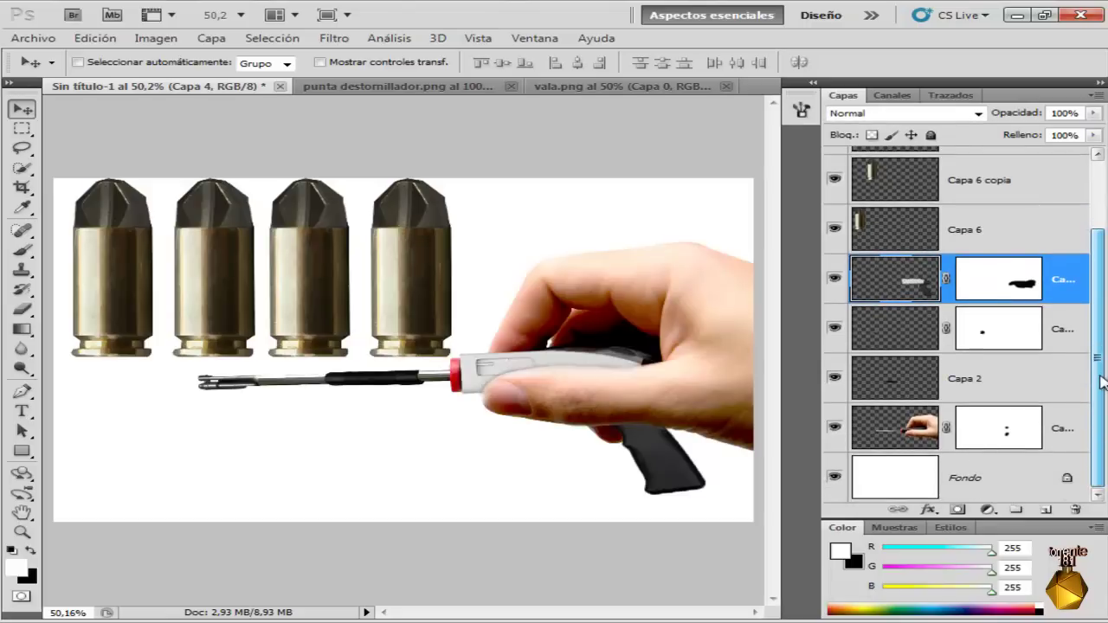
{"action": "left_click", "coordinate": [1074, 430], "text": "shift"}
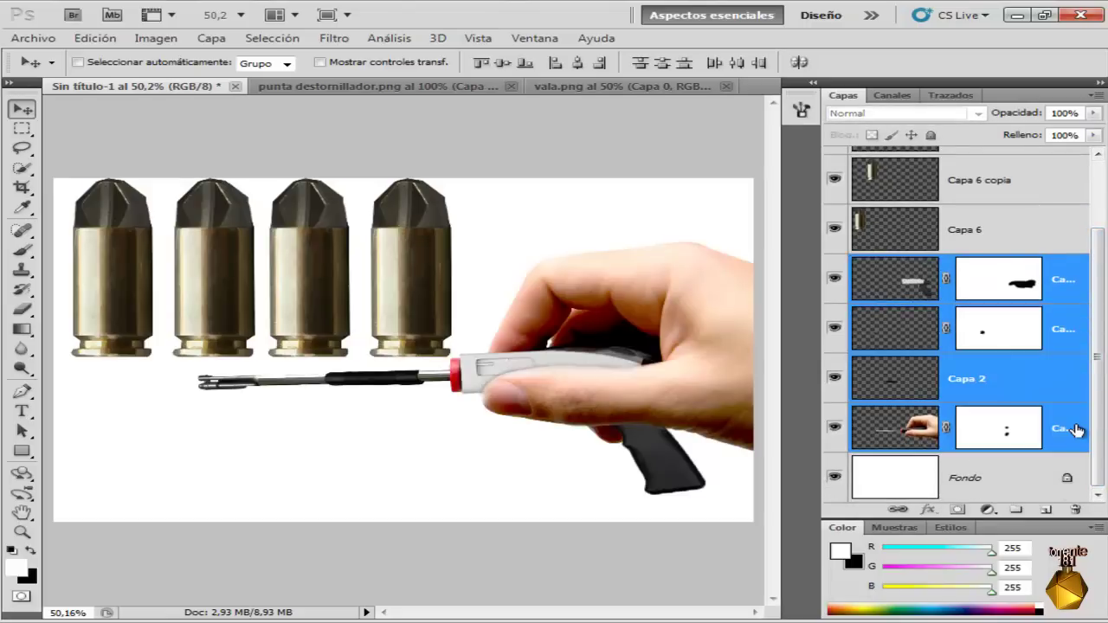
{"action": "right_click", "coordinate": [1043, 366]}
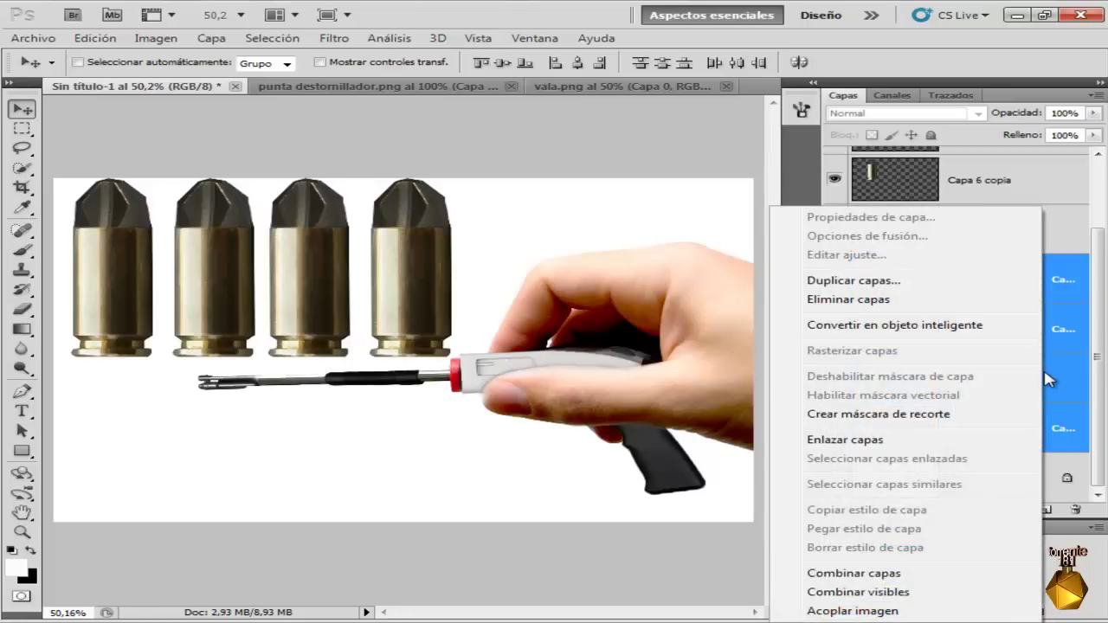
{"action": "left_click", "coordinate": [890, 573]}
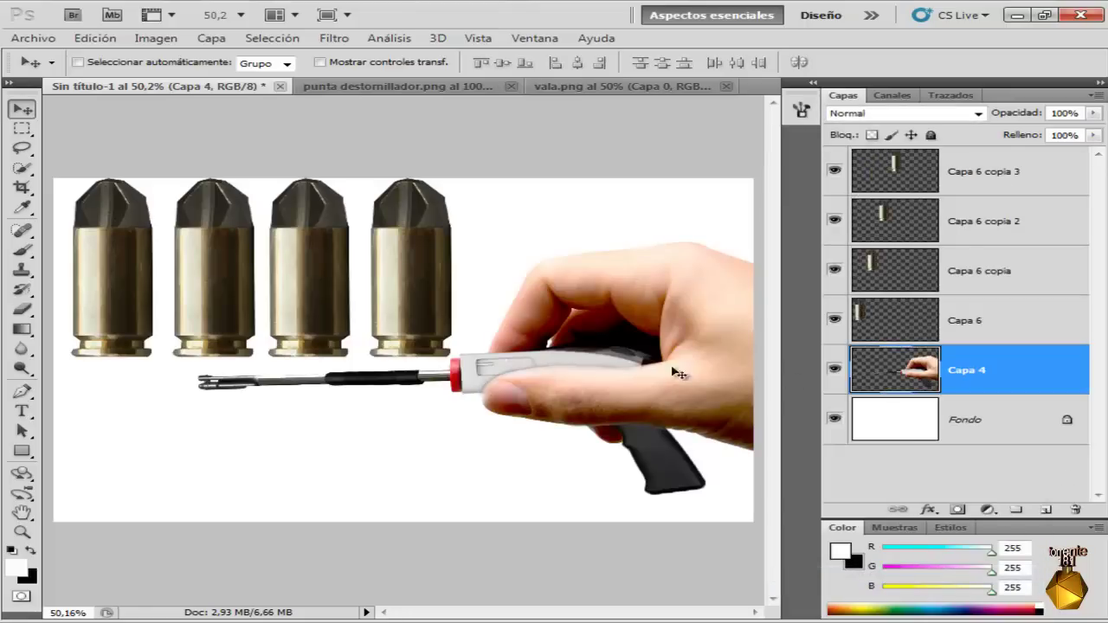
{"action": "mouse_move", "coordinate": [640, 360]}
{"action": "left_mouse_down"}
{"action": "mouse_move", "coordinate": [638, 392]}
{"action": "mouse_move", "coordinate": [643, 383]}
{"action": "left_mouse_up"}
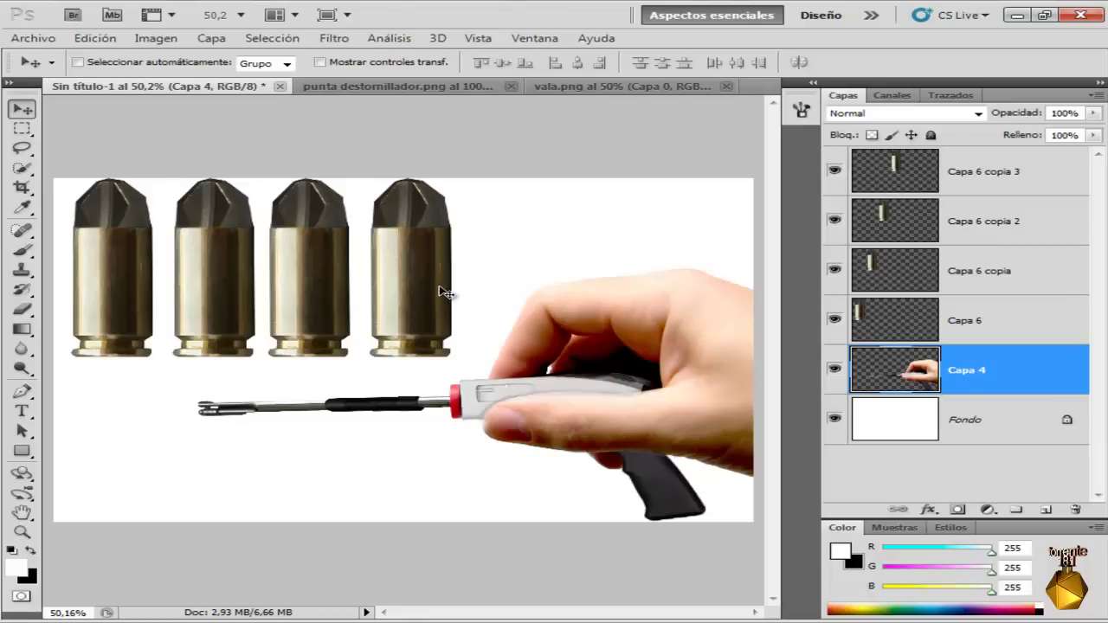
Add a Filtro frío (82) Photo Filter layer above Capa 6 copia 3, then close Ajustes.
{"action": "left_click", "coordinate": [1041, 175]}
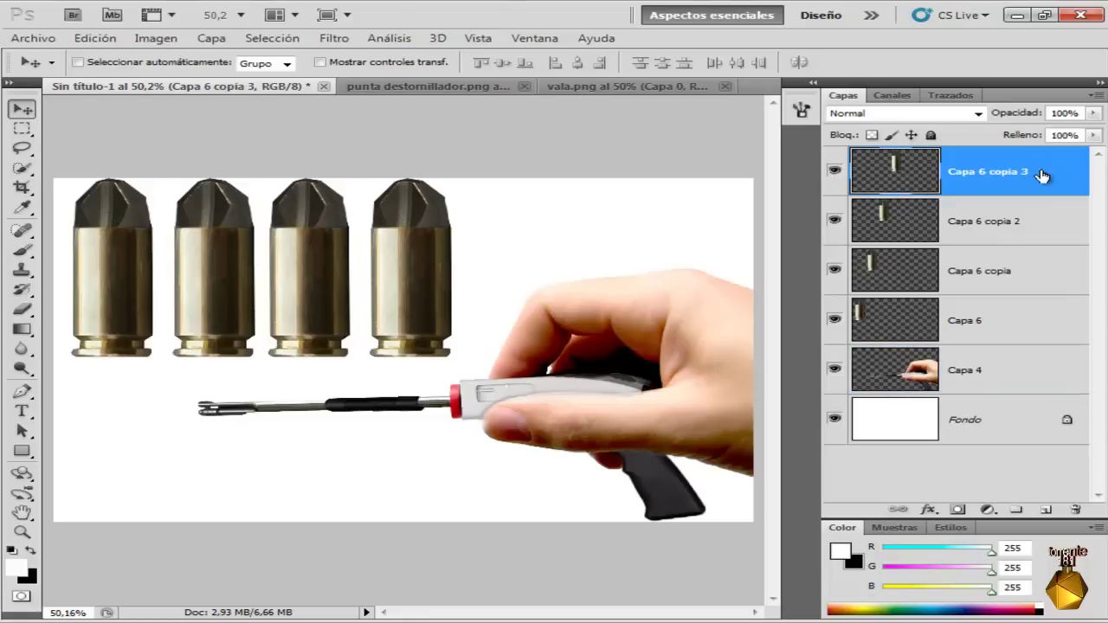
{"action": "left_click", "coordinate": [988, 511]}
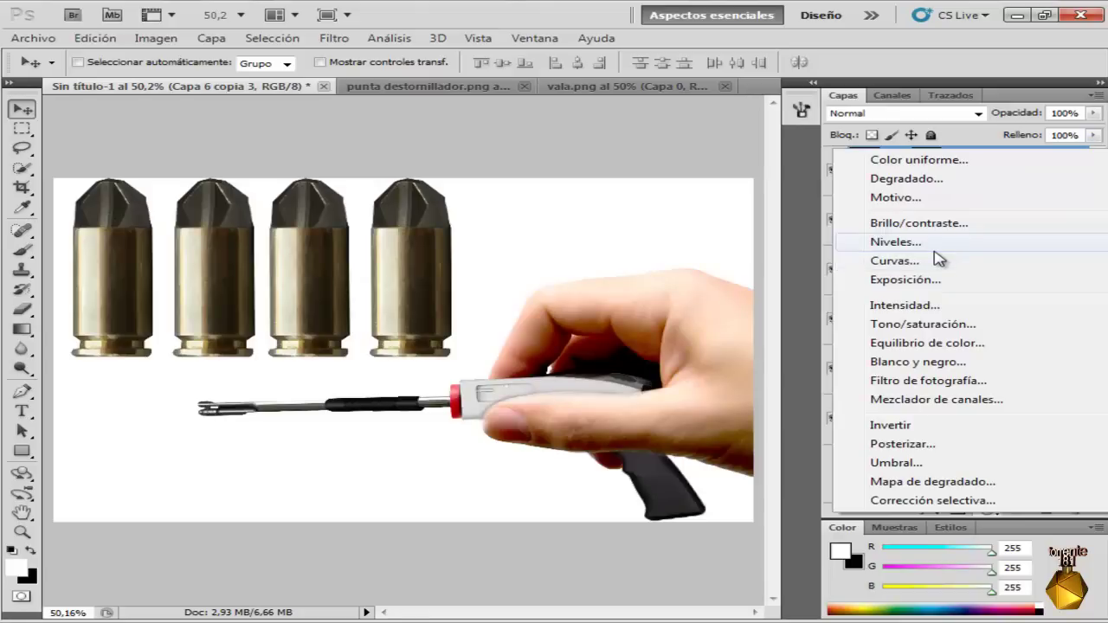
{"action": "left_click", "coordinate": [920, 381]}
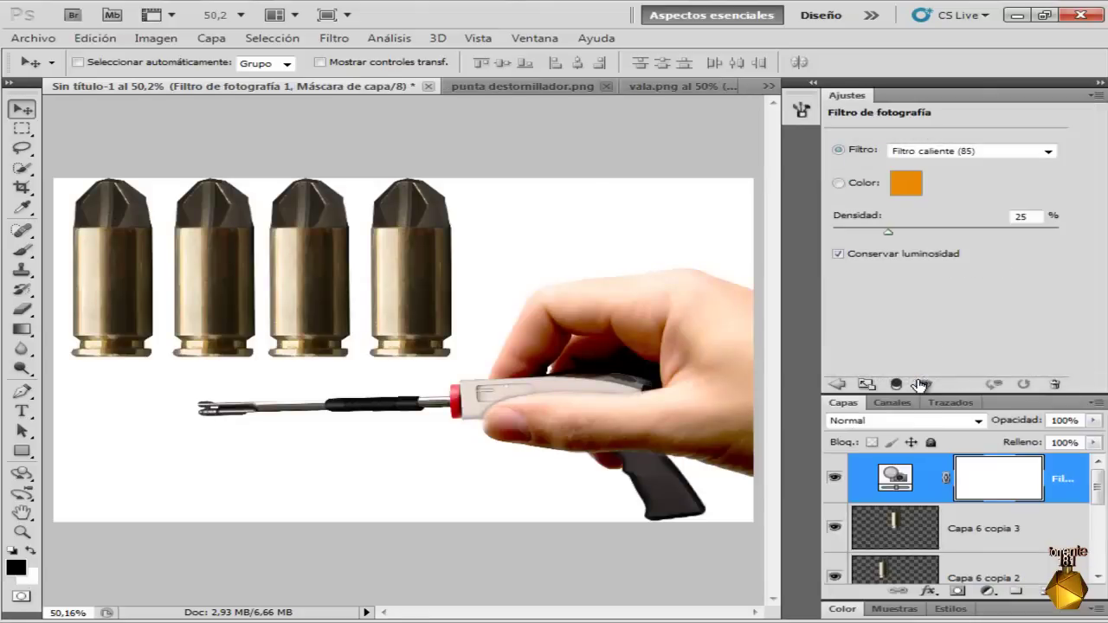
{"action": "left_click", "coordinate": [968, 149]}
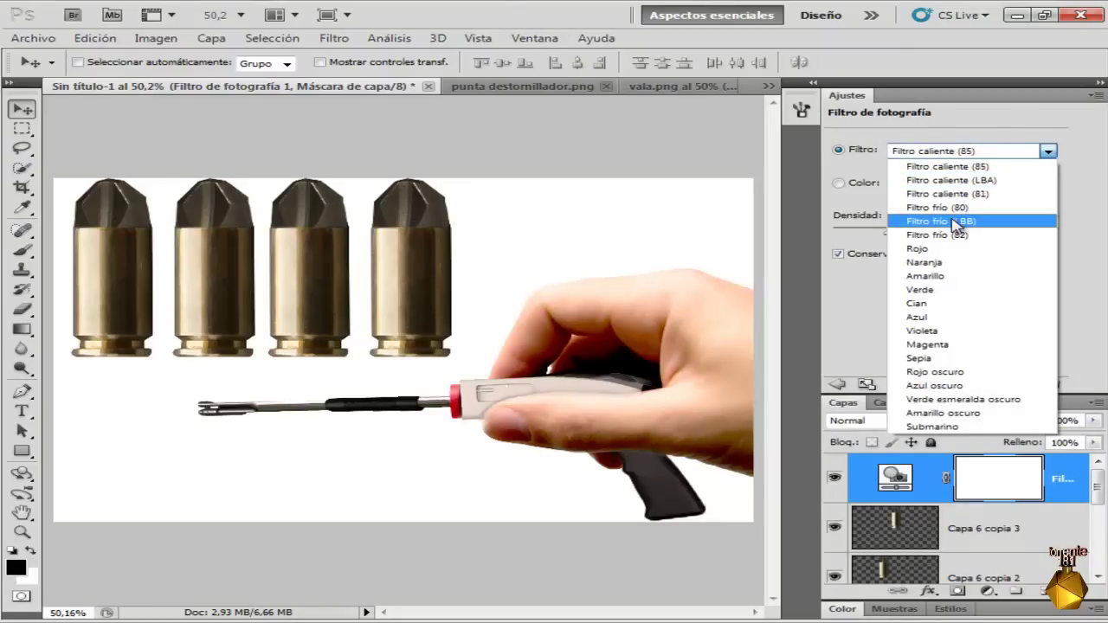
{"action": "left_click", "coordinate": [931, 236]}
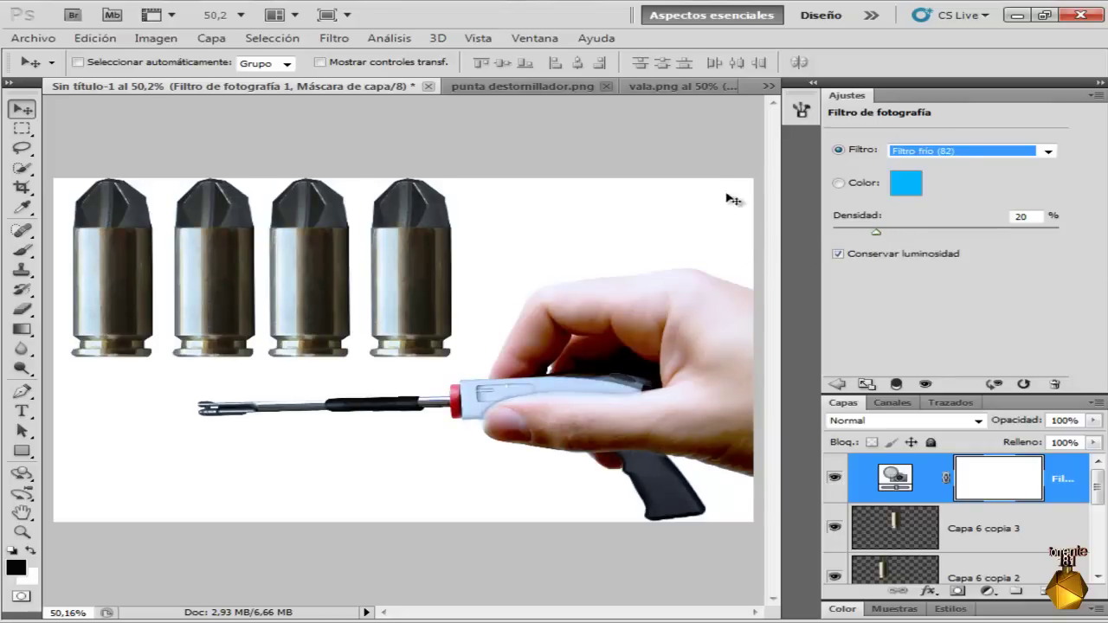
{"action": "right_click", "coordinate": [878, 97]}
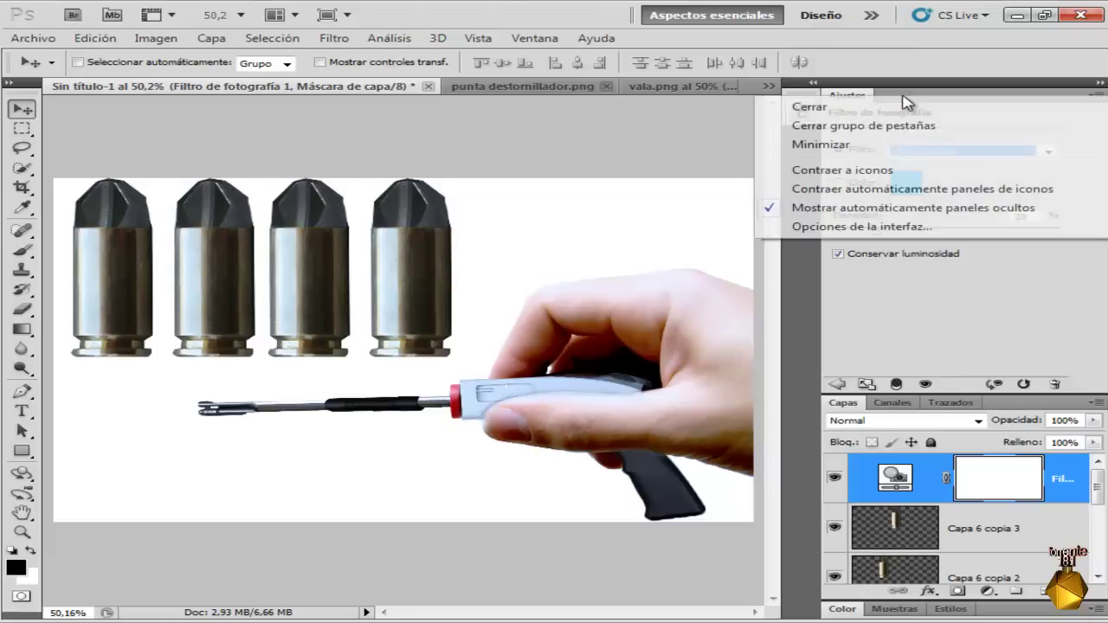
{"action": "left_click", "coordinate": [881, 107]}
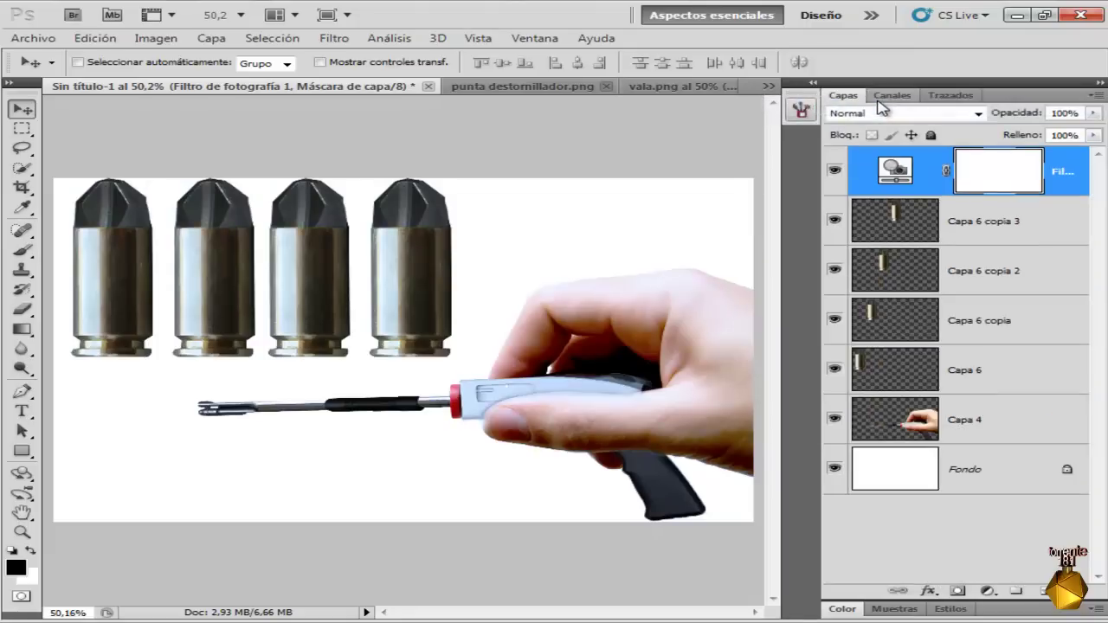
Select Fondo, take the Gradient tool, and set the foreground colour to dark grey 5c5959.
{"action": "left_click", "coordinate": [978, 482]}
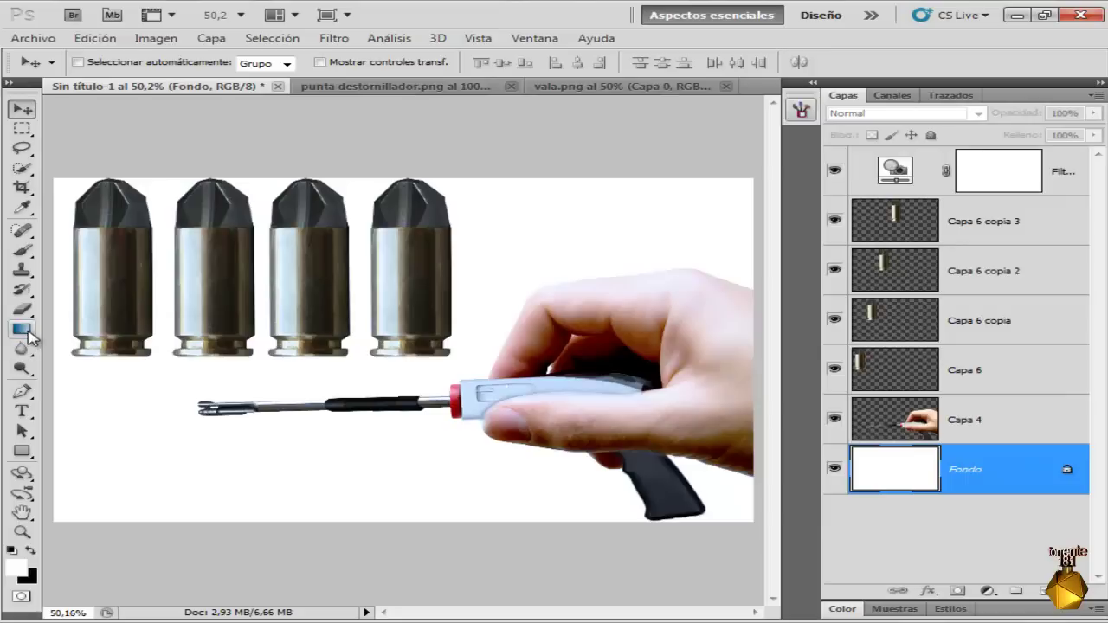
{"action": "left_click", "coordinate": [24, 328]}
{"action": "left_click", "coordinate": [15, 567]}
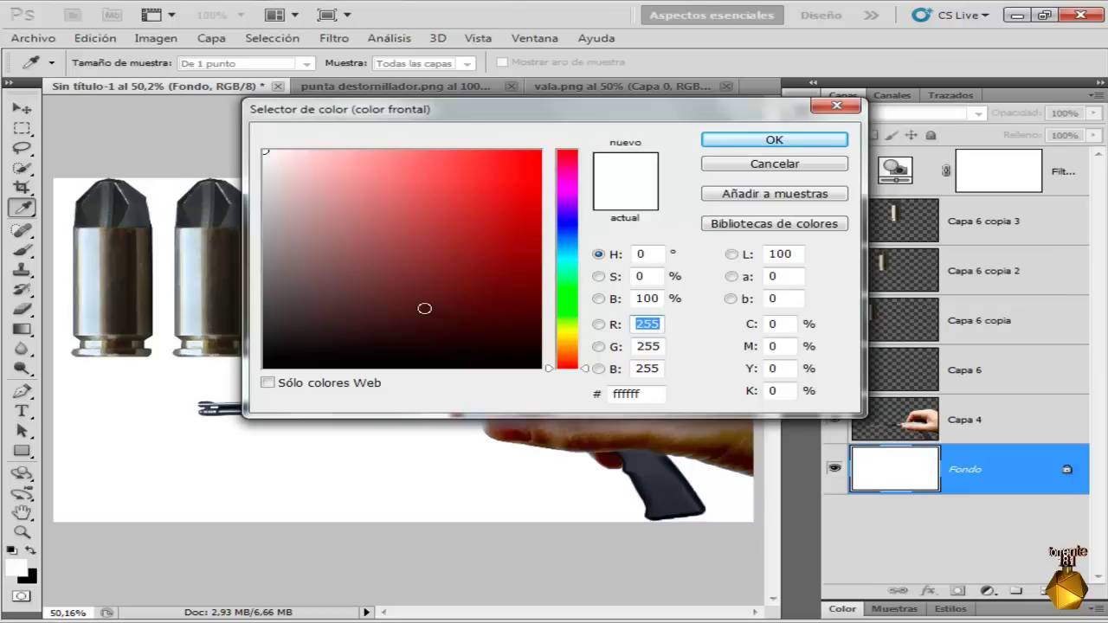
{"action": "left_click", "coordinate": [273, 291]}
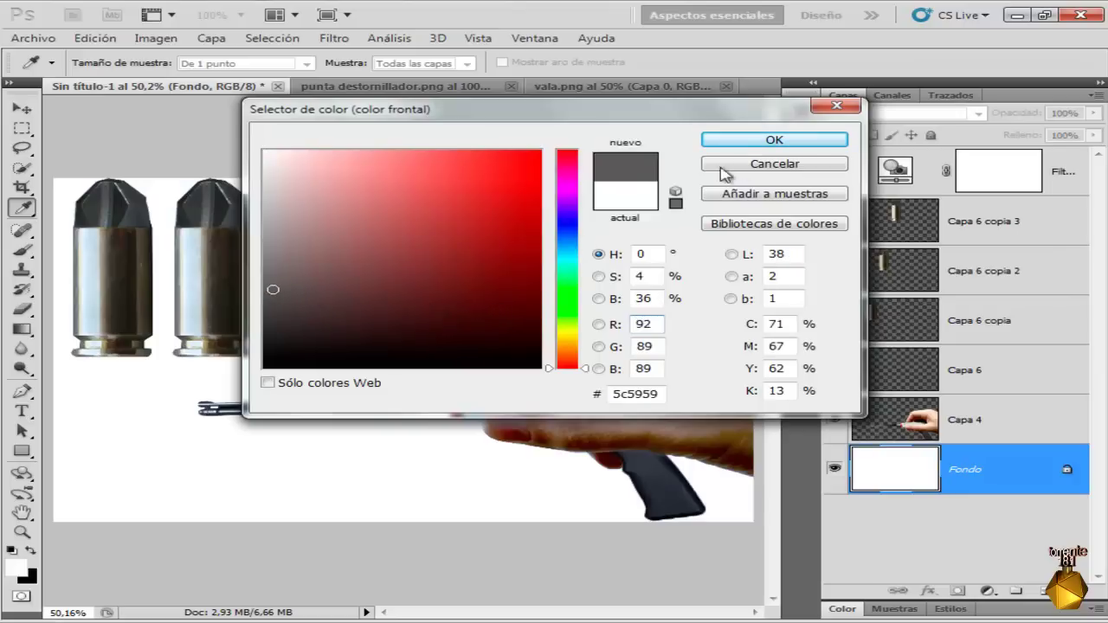
{"action": "left_click", "coordinate": [723, 140]}
Set a pale beige background colour and drag a radial grey-to-beige gradient across Fondo.
{"action": "left_click", "coordinate": [27, 577]}
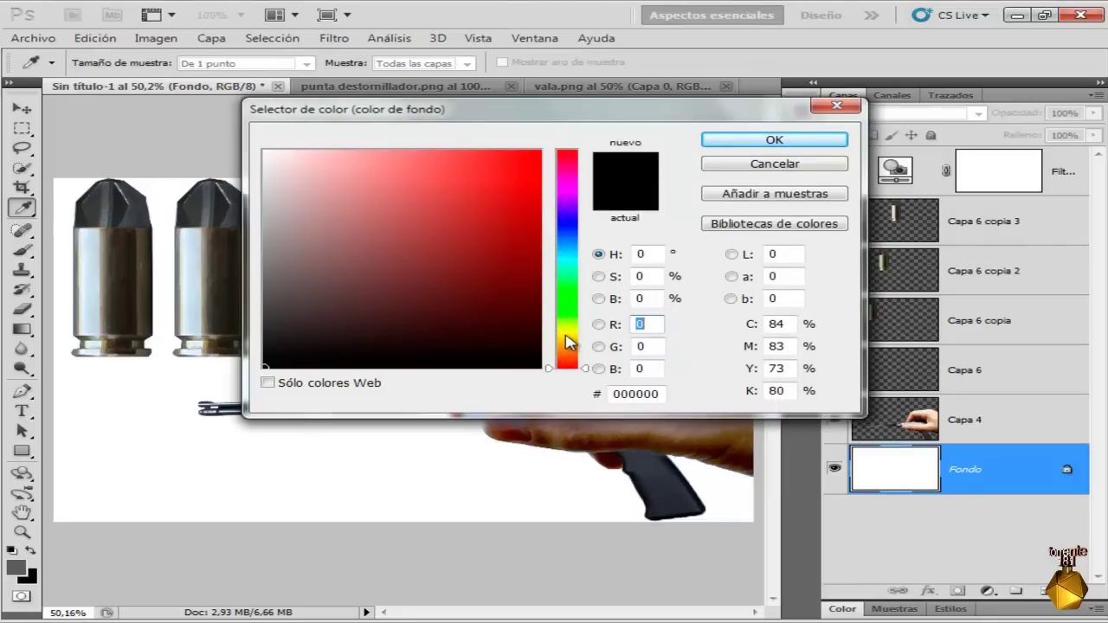
{"action": "left_click", "coordinate": [566, 335]}
{"action": "left_click_drag", "start_coordinate": [318, 286], "coordinate": [303, 229]}
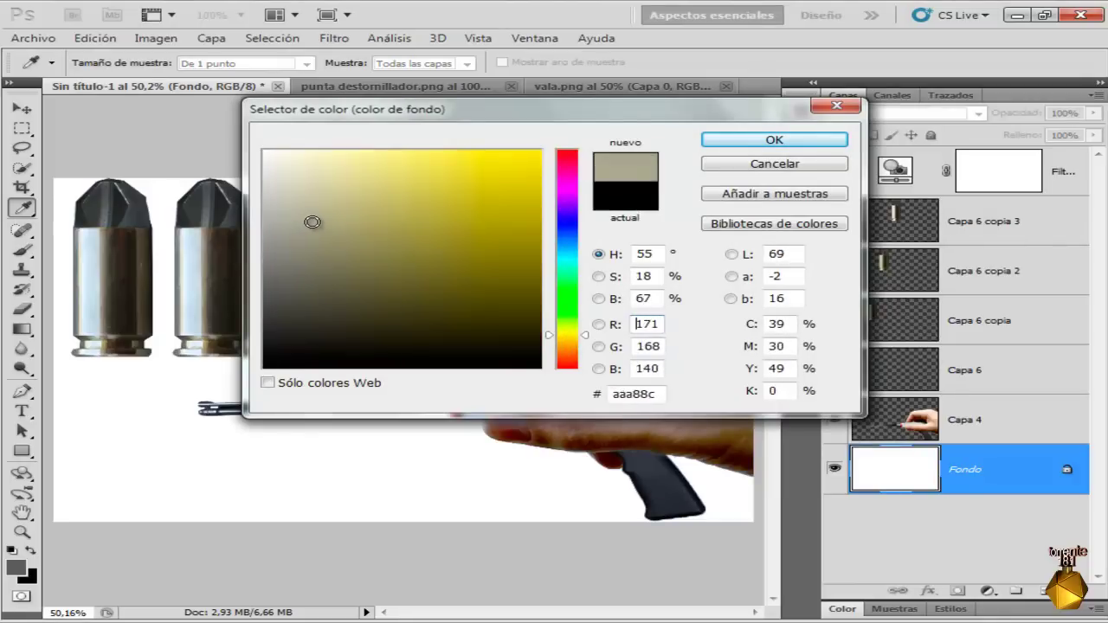
{"action": "left_click_drag", "start_coordinate": [303, 229], "coordinate": [315, 216]}
{"action": "left_click", "coordinate": [717, 140]}
{"action": "left_click", "coordinate": [22, 329]}
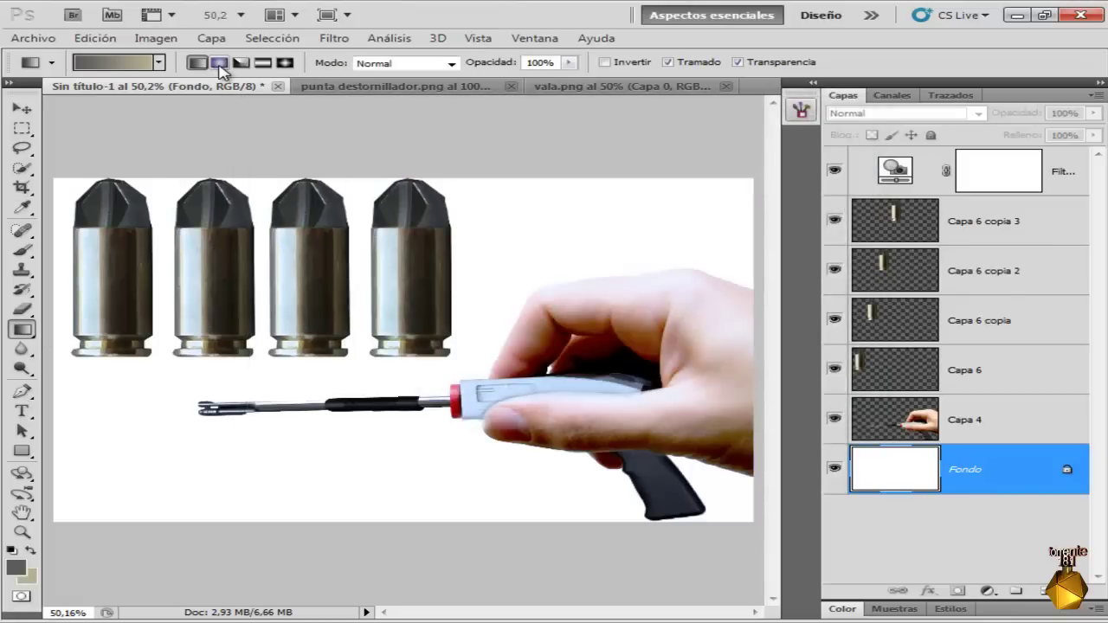
{"action": "left_click", "coordinate": [221, 65]}
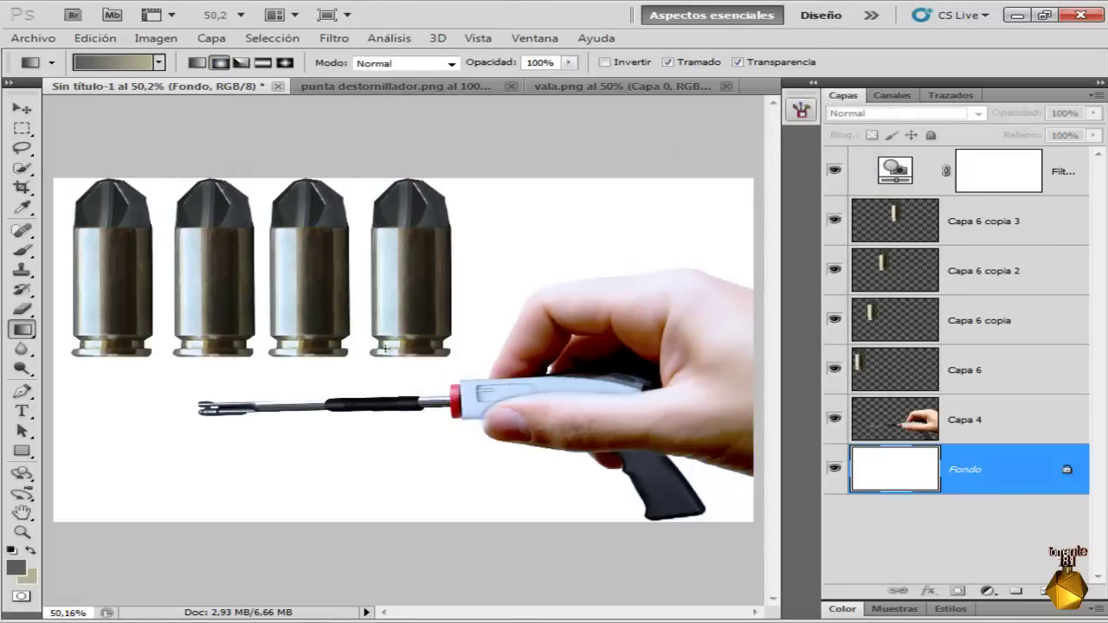
{"action": "left_click_drag", "start_coordinate": [389, 348], "coordinate": [613, 514]}
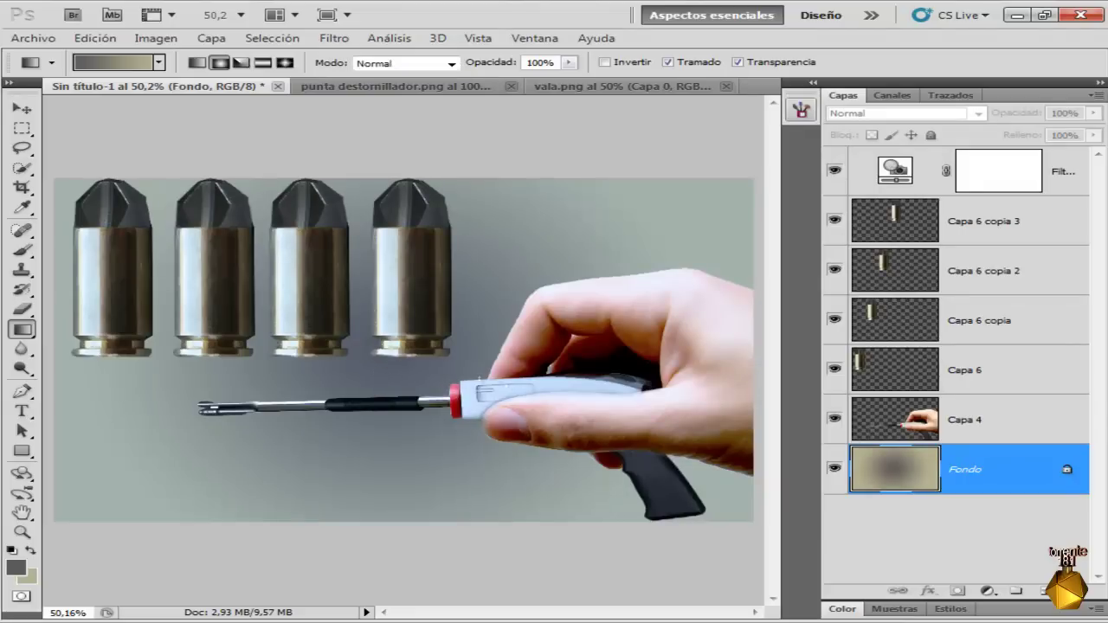
{"action": "left_click", "coordinate": [978, 424]}
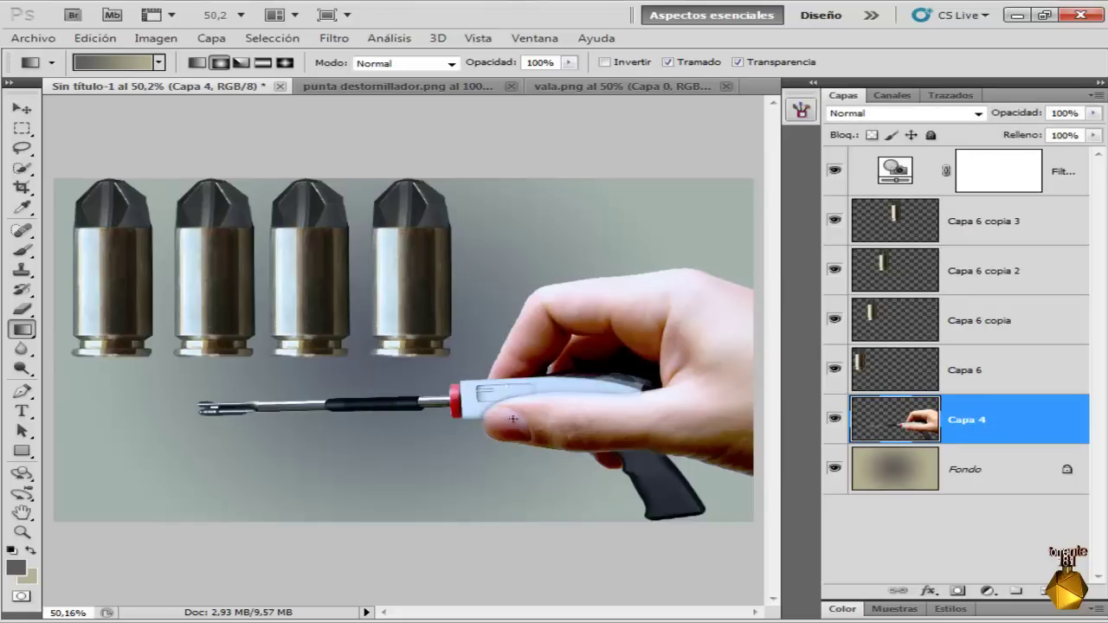
Apply Brillo/contraste to Capa 4 with Brillo -42 and Contraste 42.
{"action": "left_click", "coordinate": [94, 38]}
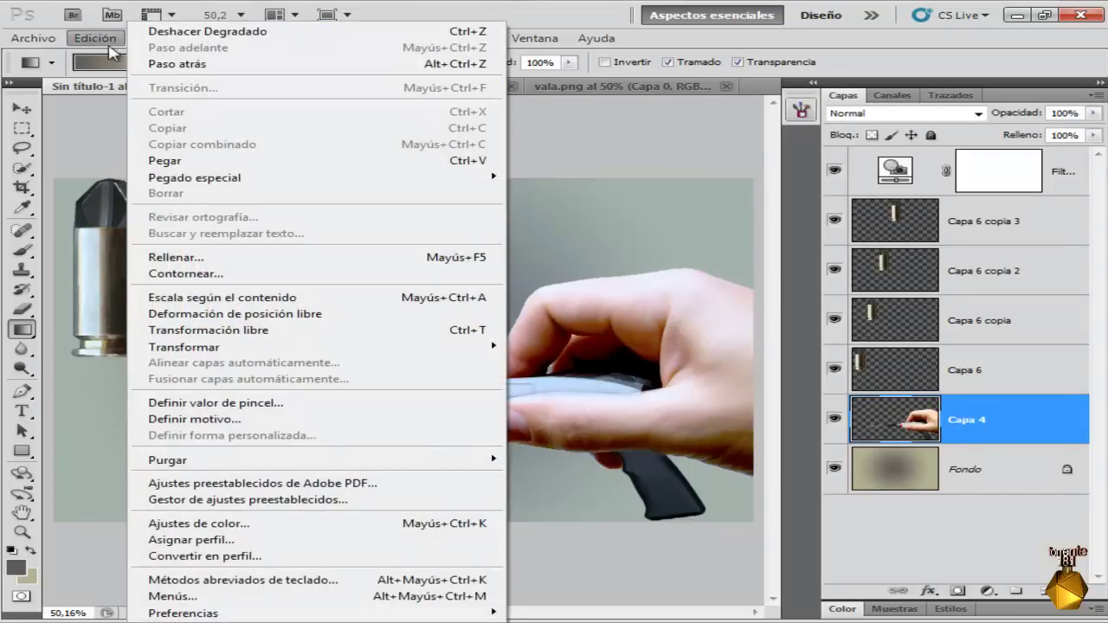
{"action": "left_click", "coordinate": [665, 48]}
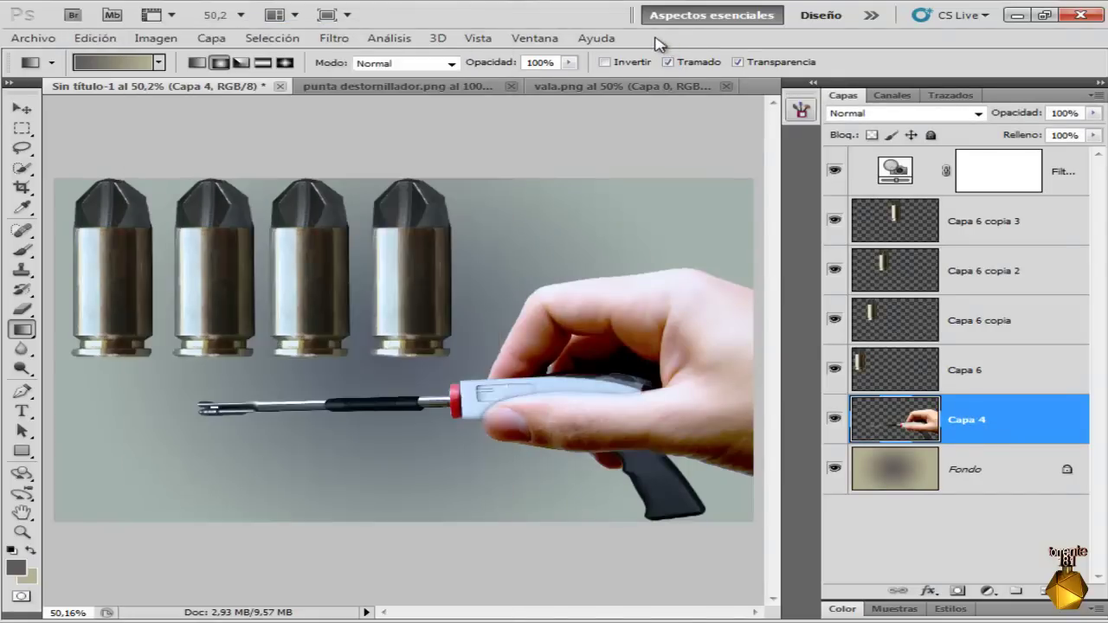
{"action": "left_click", "coordinate": [169, 42]}
{"action": "left_click", "coordinate": [485, 78]}
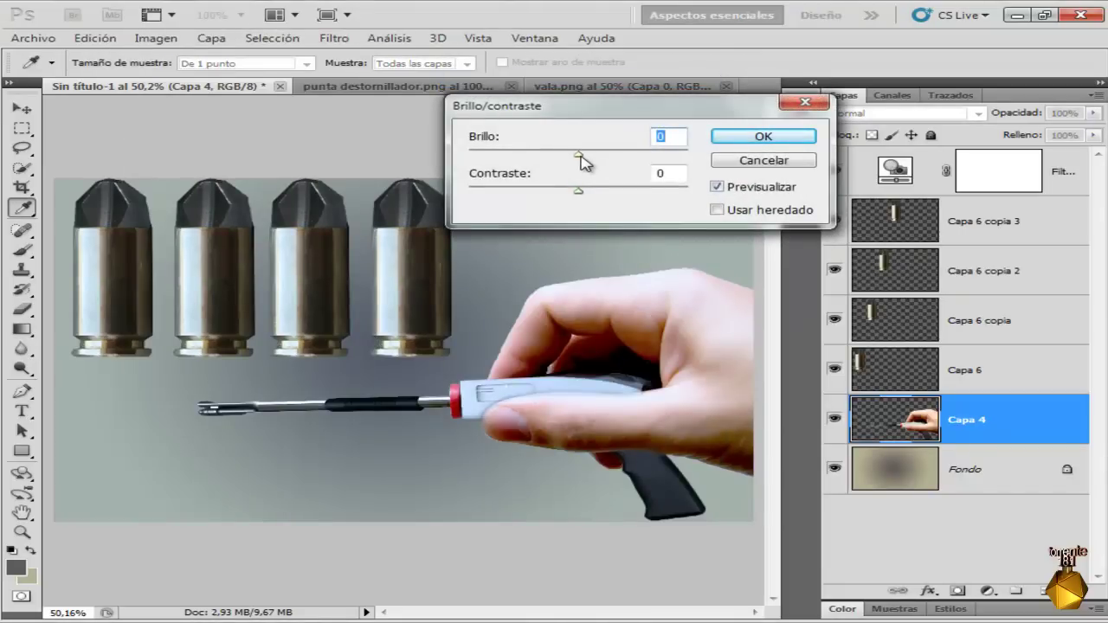
{"action": "left_click_drag", "start_coordinate": [578, 190], "coordinate": [625, 196]}
{"action": "mouse_move", "coordinate": [578, 154]}
{"action": "left_mouse_down"}
{"action": "mouse_move", "coordinate": [538, 159]}
{"action": "mouse_move", "coordinate": [549, 161]}
{"action": "left_mouse_up"}
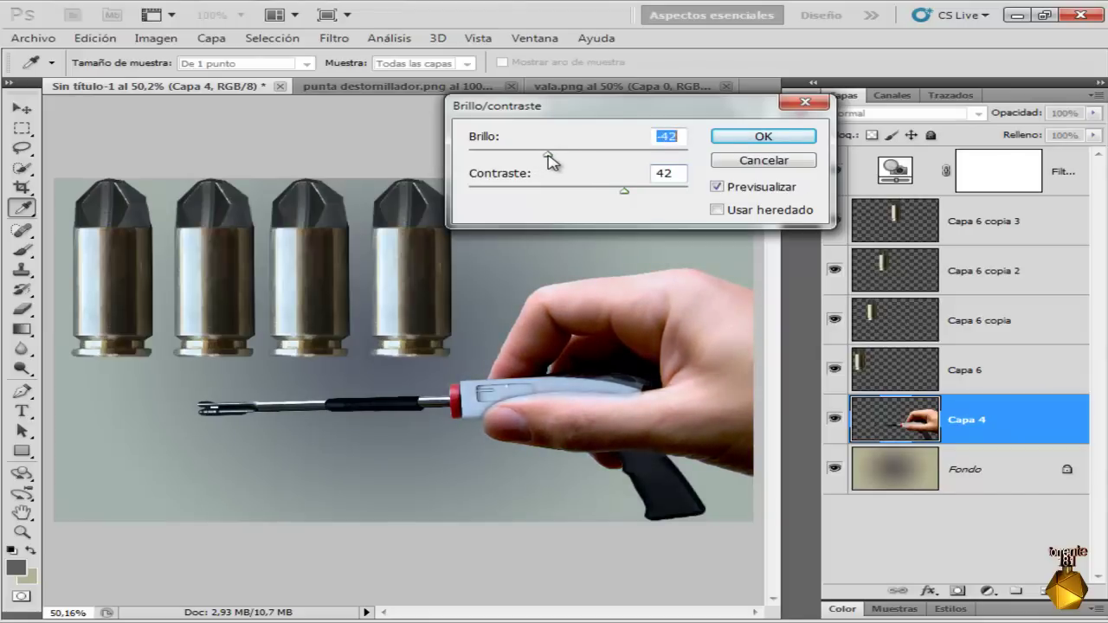
{"action": "left_click", "coordinate": [746, 136]}
{"action": "key", "text": "g"}
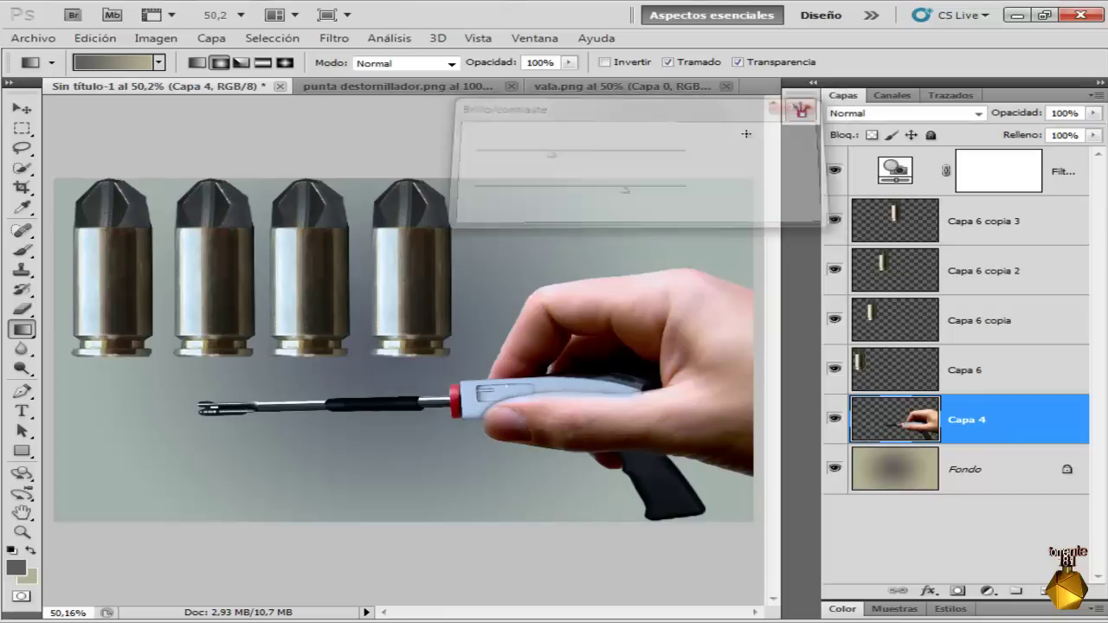
Move the fourth bullet, Capa 6 copia 3, down-left onto the screwdriver shaft.
{"action": "left_click", "coordinate": [26, 113]}
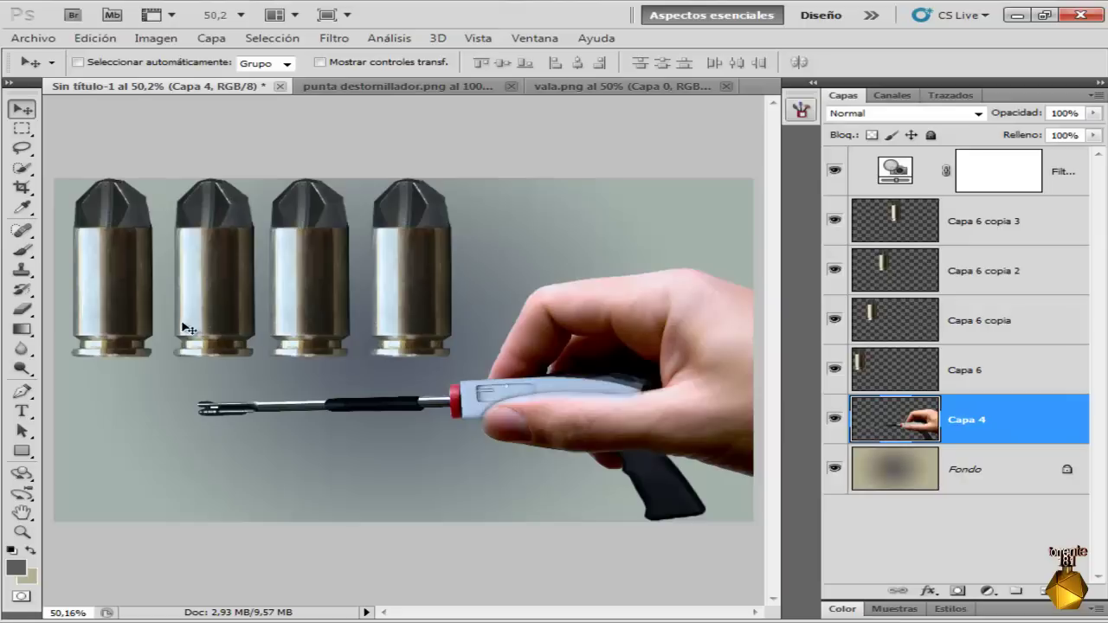
{"action": "left_click", "coordinate": [885, 232]}
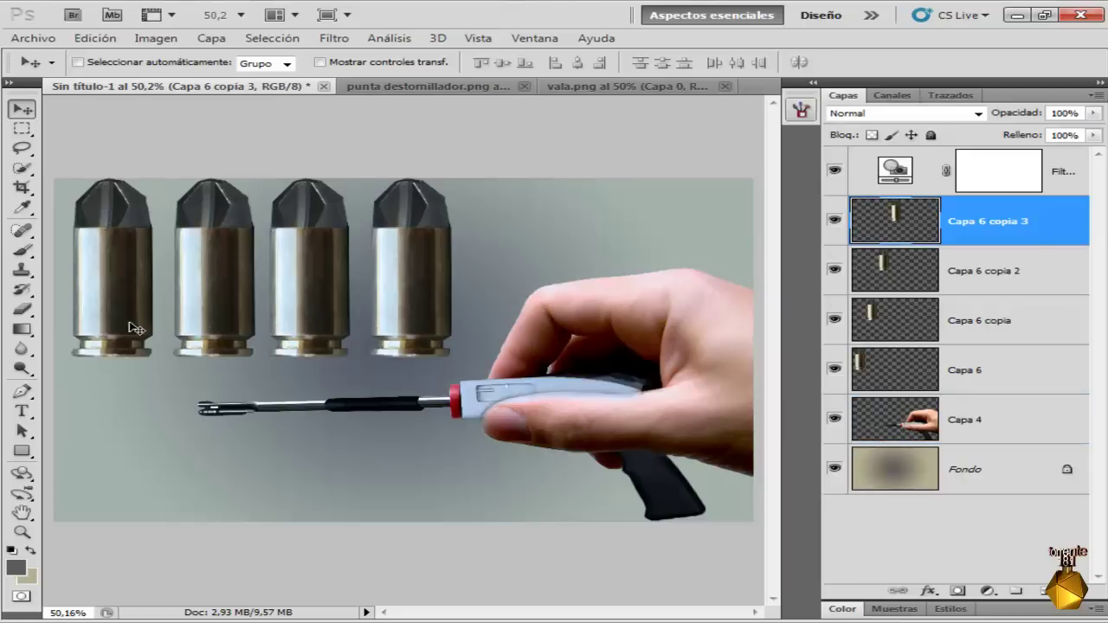
{"action": "left_click_drag", "start_coordinate": [129, 328], "coordinate": [120, 385]}
{"action": "mouse_move", "coordinate": [342, 385]}
{"action": "left_mouse_down"}
{"action": "mouse_move", "coordinate": [129, 476]}
{"action": "mouse_move", "coordinate": [105, 477]}
{"action": "mouse_move", "coordinate": [326, 402]}
{"action": "mouse_move", "coordinate": [85, 471]}
{"action": "mouse_move", "coordinate": [167, 477]}
{"action": "left_mouse_up"}
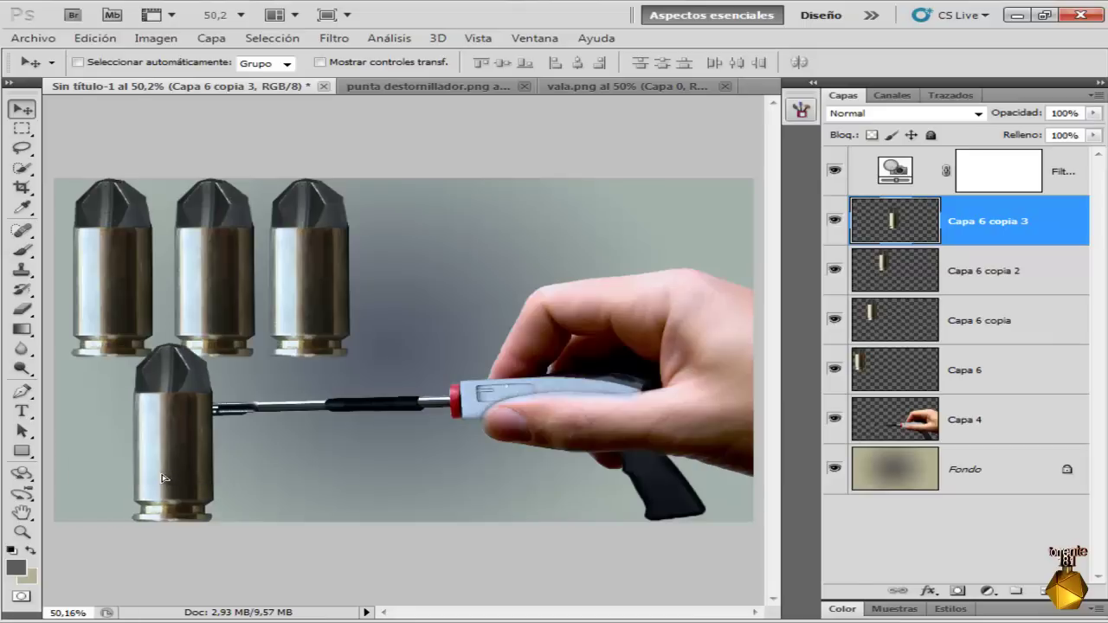
{"action": "left_click", "coordinate": [915, 276]}
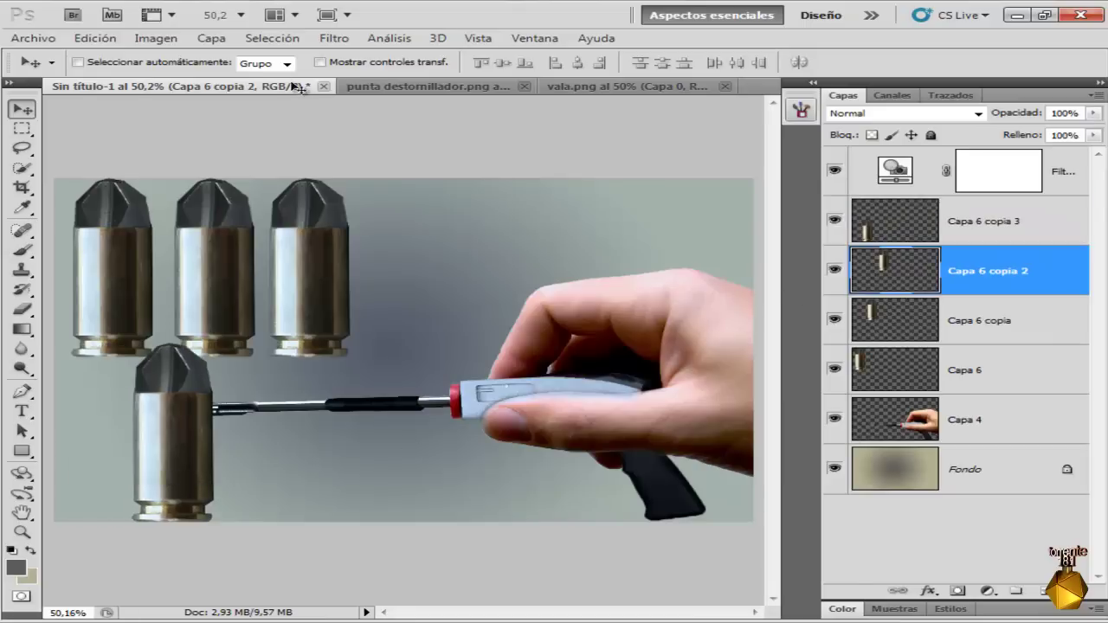
Free-transform Capa 6 copia 2, rotating it -48.81° and placing it beside the lower bullet.
{"action": "left_click", "coordinate": [95, 38]}
{"action": "left_click", "coordinate": [230, 330]}
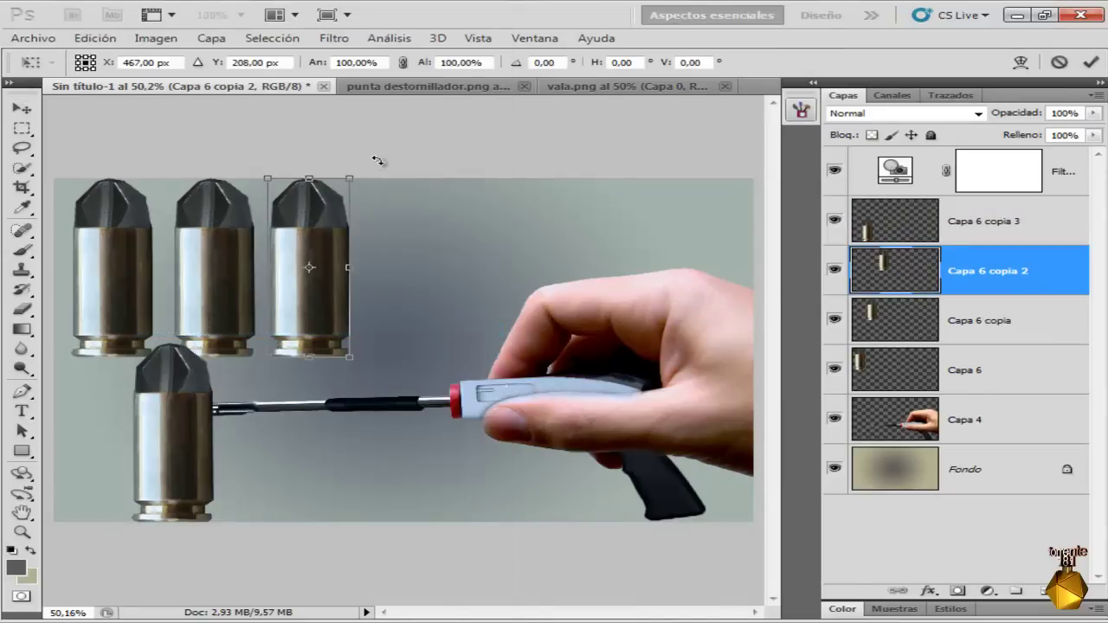
{"action": "mouse_move", "coordinate": [376, 163]}
{"action": "left_mouse_down"}
{"action": "mouse_move", "coordinate": [460, 193]}
{"action": "mouse_move", "coordinate": [254, 153]}
{"action": "left_mouse_up"}
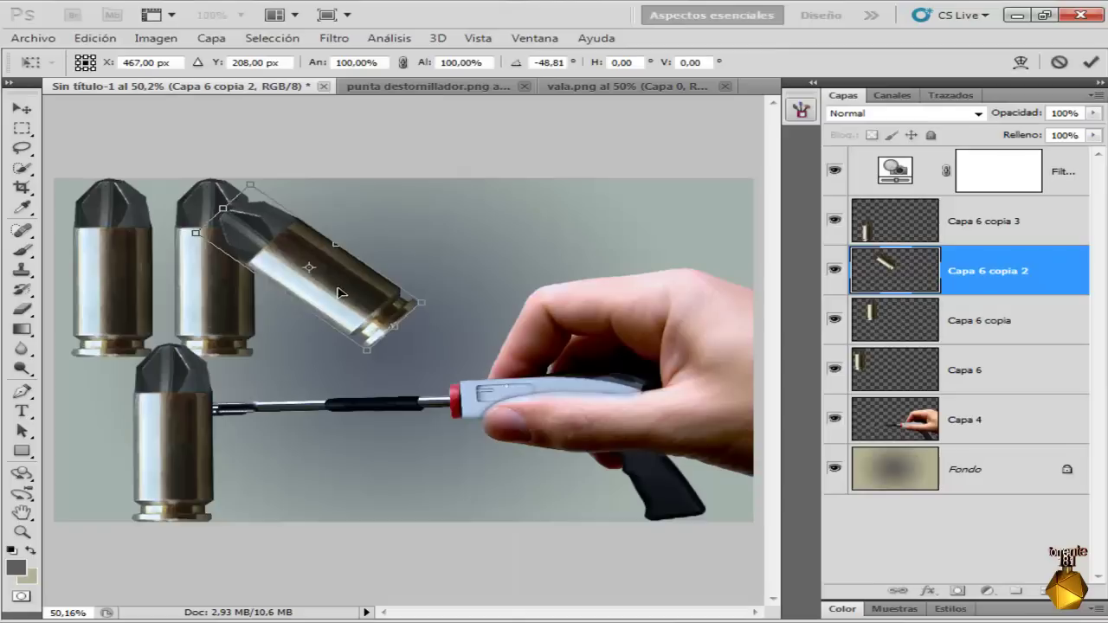
{"action": "mouse_move", "coordinate": [341, 296]}
{"action": "left_mouse_down"}
{"action": "mouse_move", "coordinate": [342, 489]}
{"action": "mouse_move", "coordinate": [330, 451]}
{"action": "left_mouse_up"}
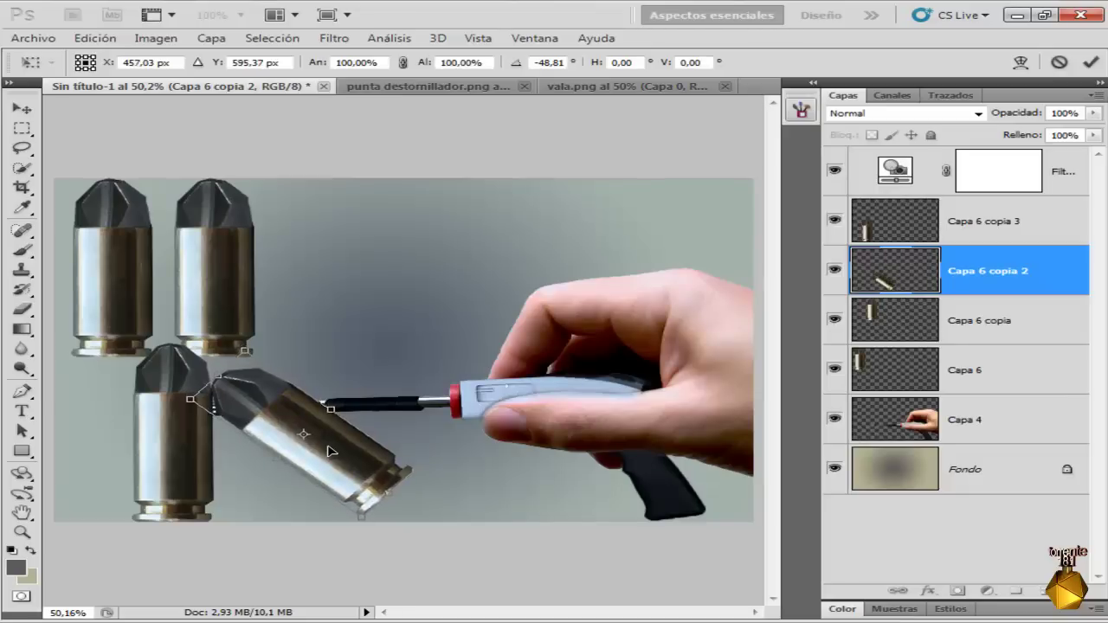
{"action": "left_click_drag", "start_coordinate": [330, 451], "coordinate": [331, 451]}
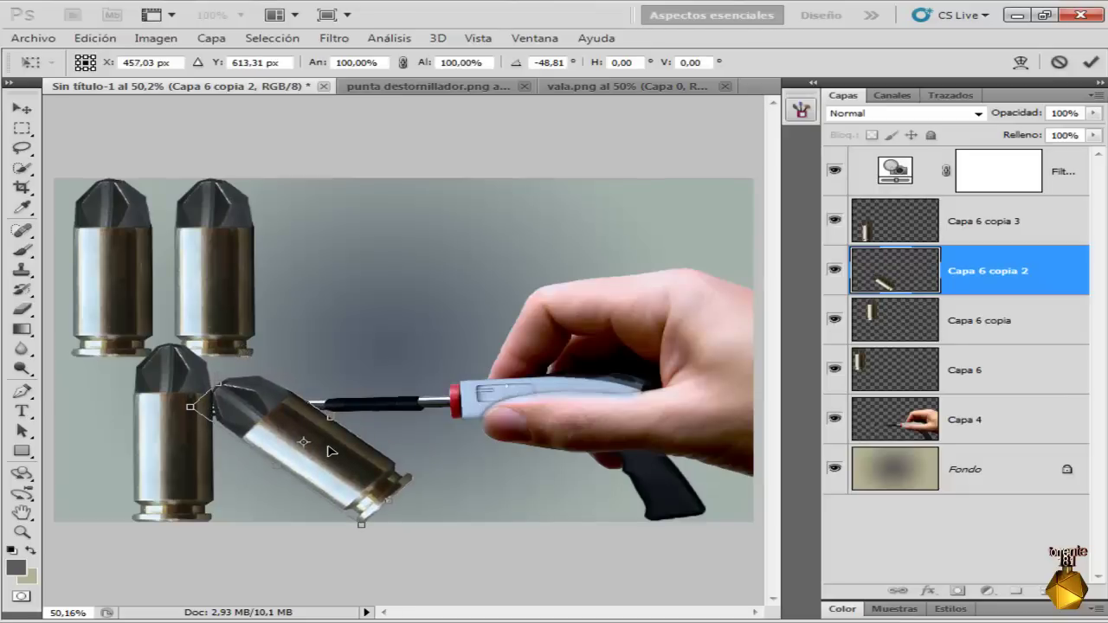
{"action": "left_click", "coordinate": [1088, 63]}
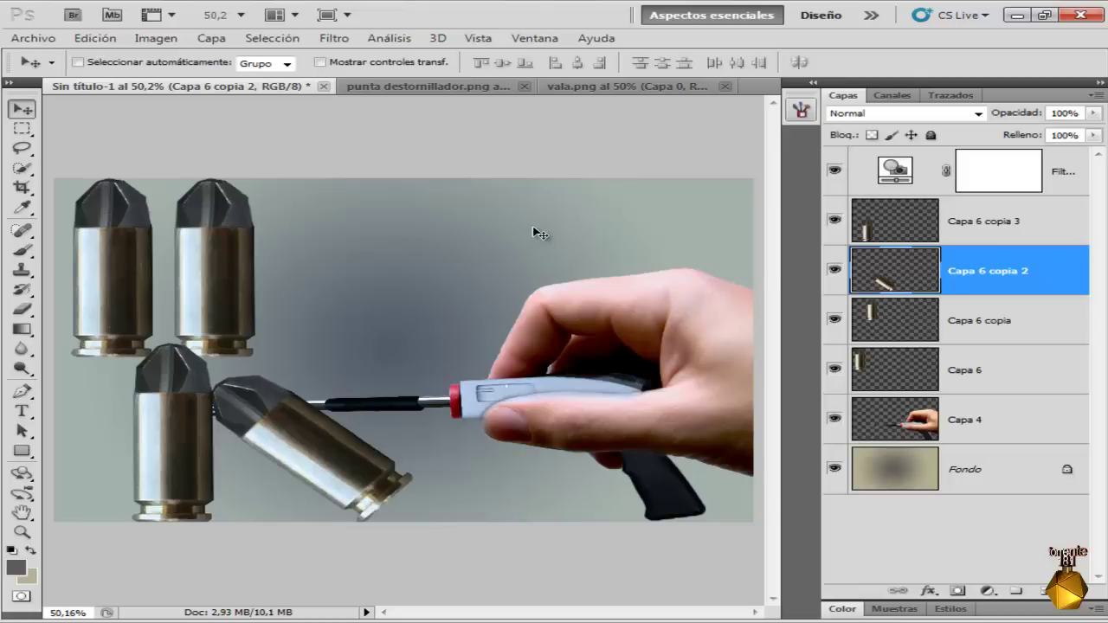